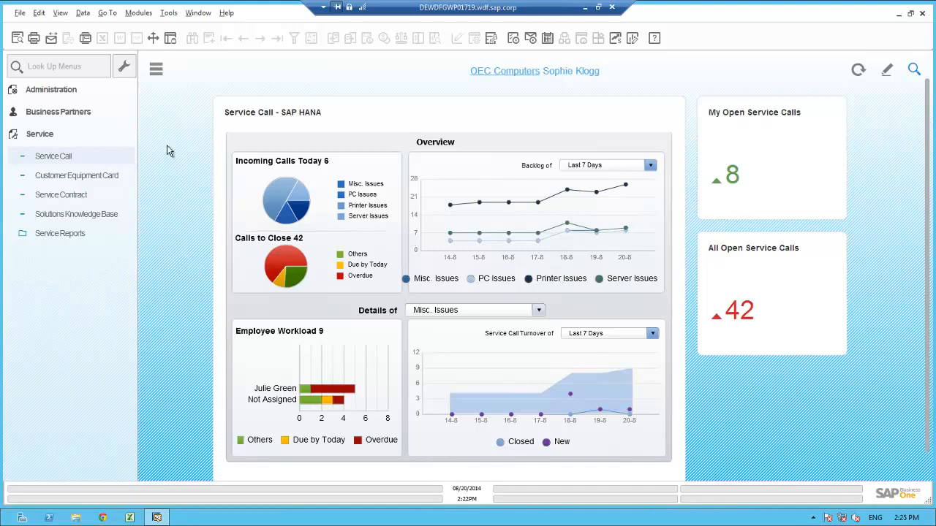
Step: Start a new service call for Paso Enterprises and enter as subject that the contact wants to purchase additional memory for the S10000 Server
left_click(70, 157)
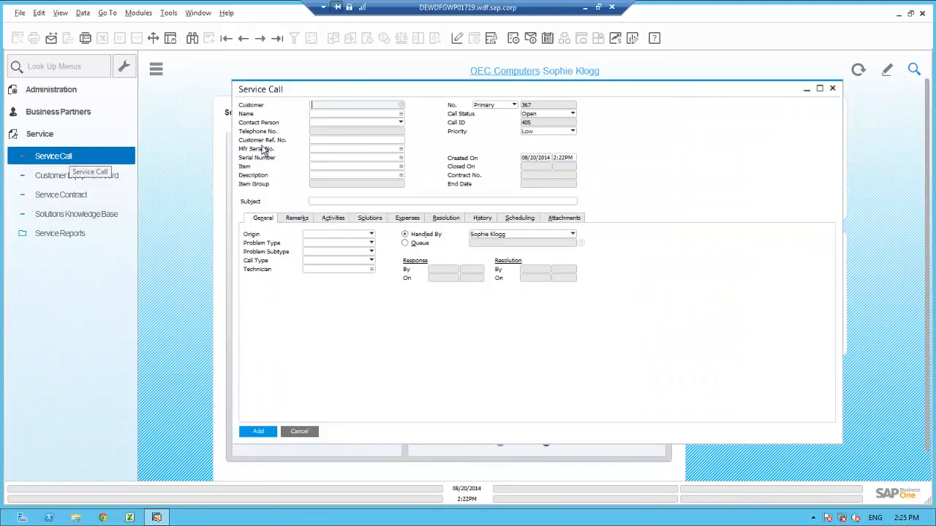
left_click(350, 112)
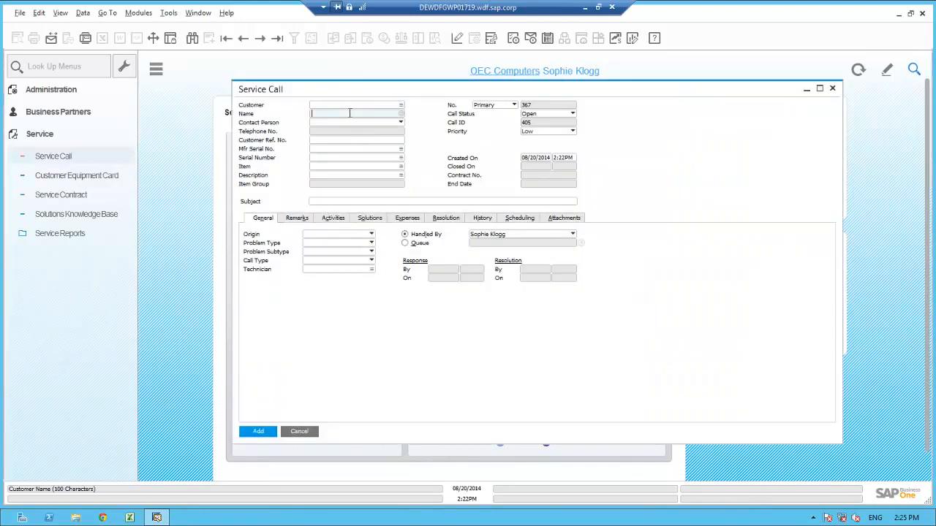
type("Paso")
key("Tab")
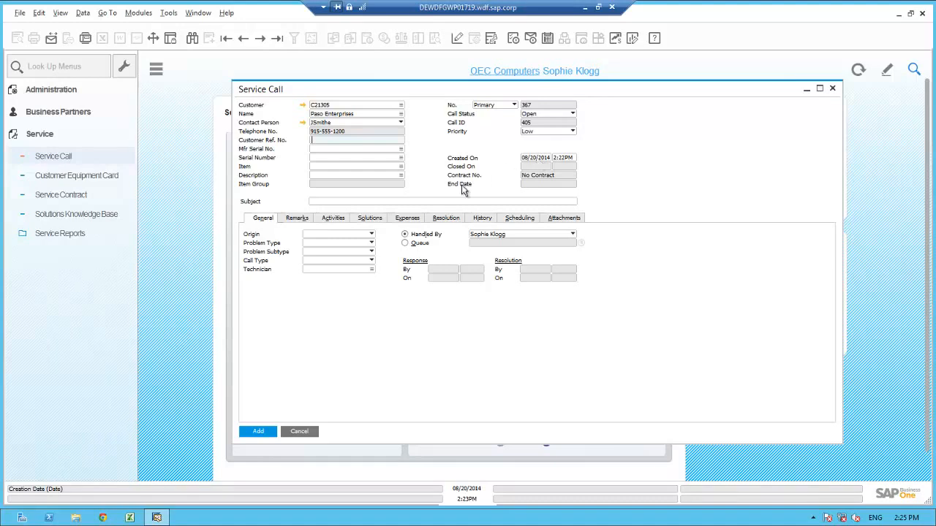
left_click(327, 201)
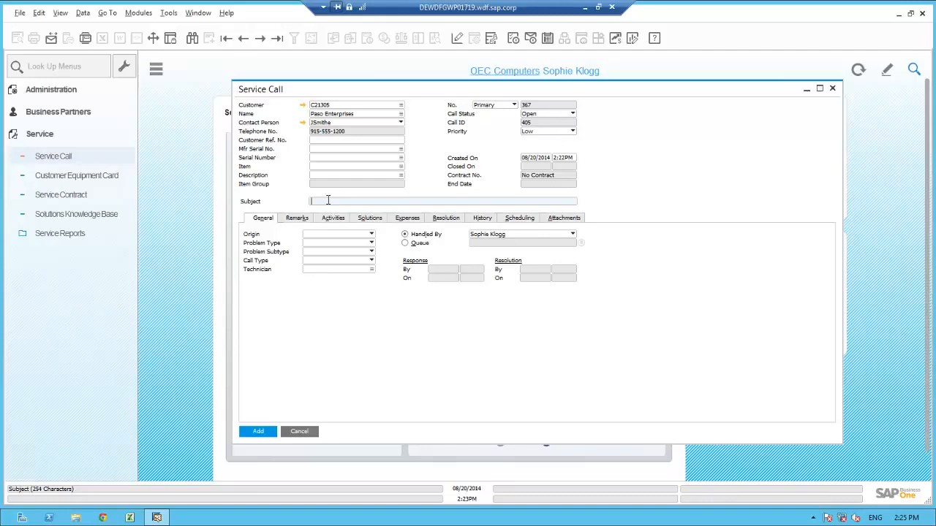
type("Janes would like to purchaseaddtional memory for the S10000 Server")
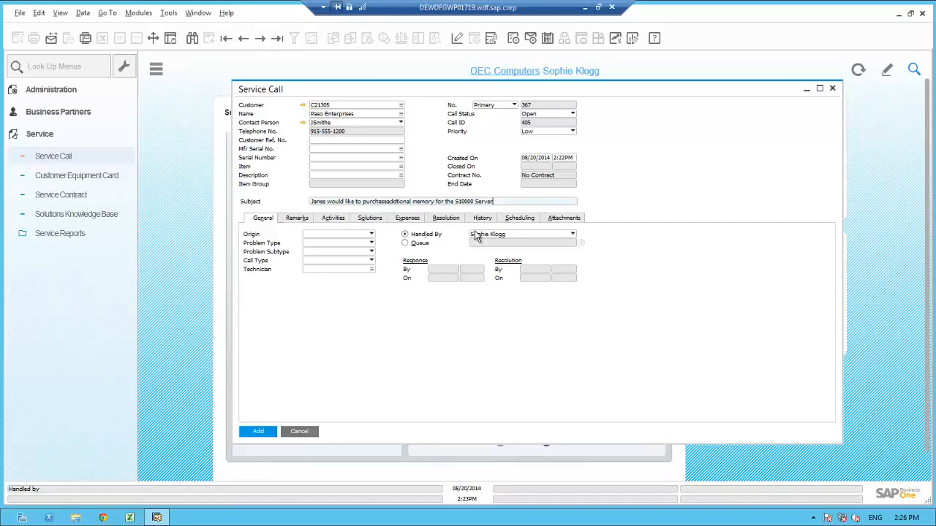
Step: Set the service call's origin to Telephone No. and its problem type to Question, keeping it handled by an employee instead of a queue
left_click(405, 236)
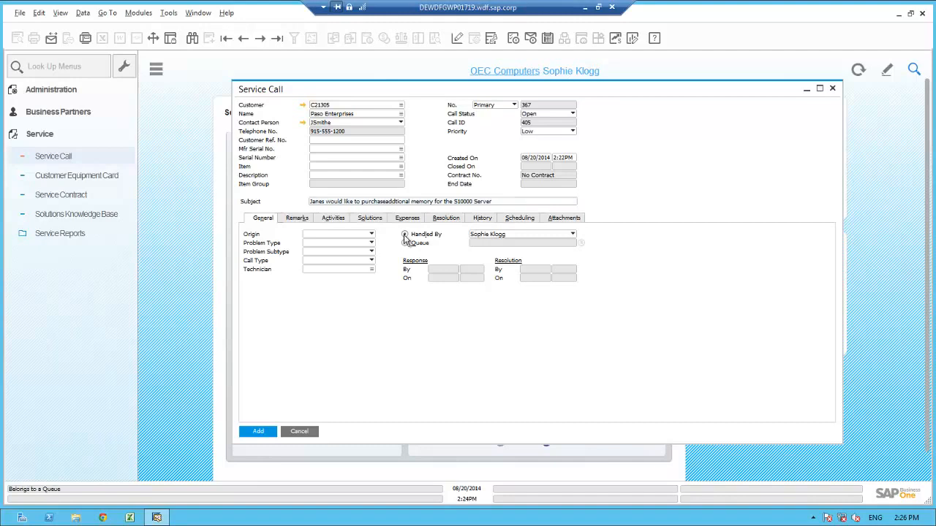
left_click(339, 236)
left_click(328, 252)
left_click(330, 242)
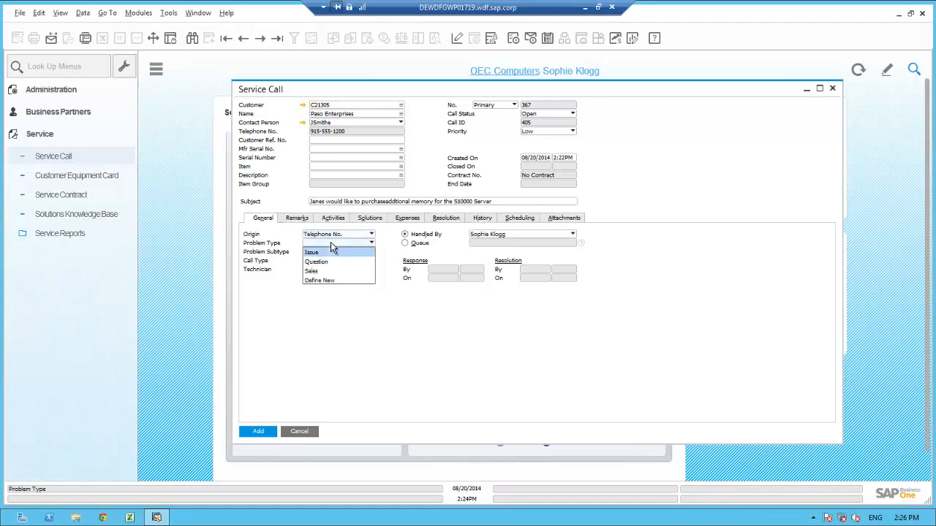
left_click(326, 263)
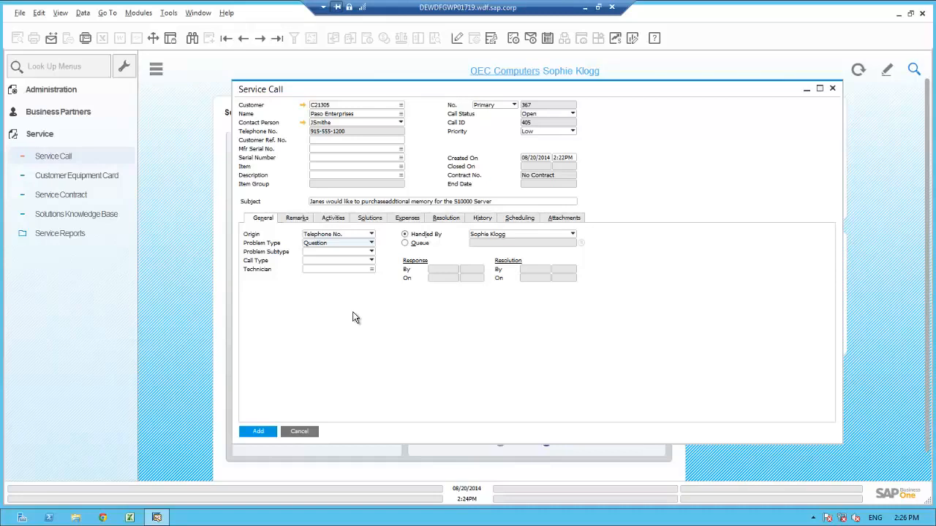
Step: Set the service call's item to S10000
left_click(327, 167)
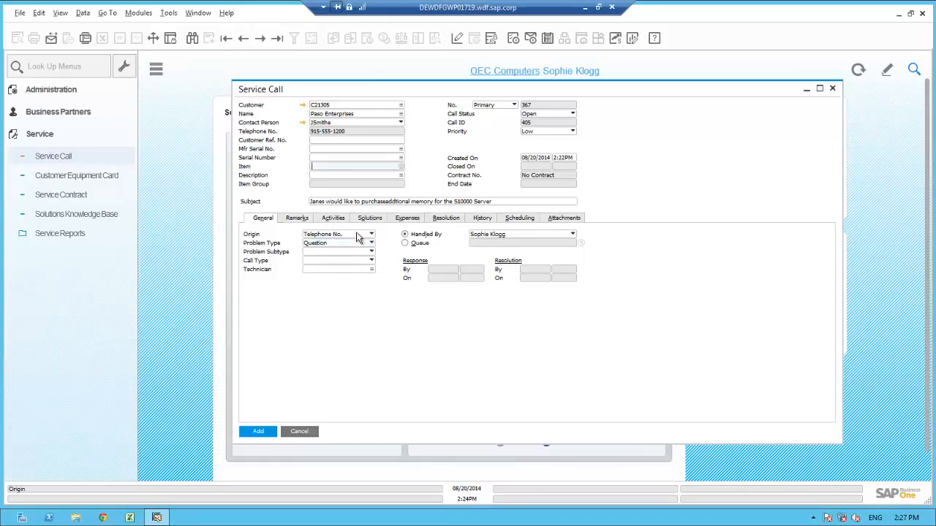
type("S10000")
key("Tab")
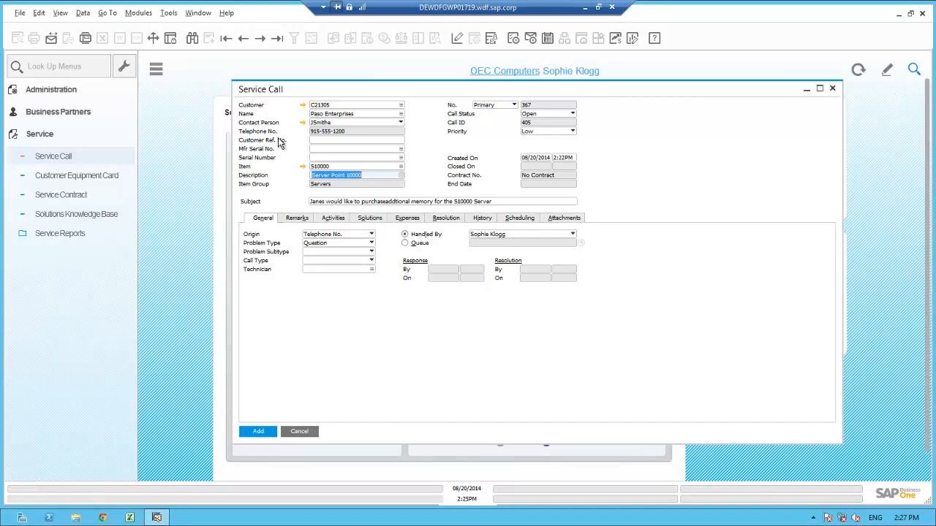
left_click(326, 150)
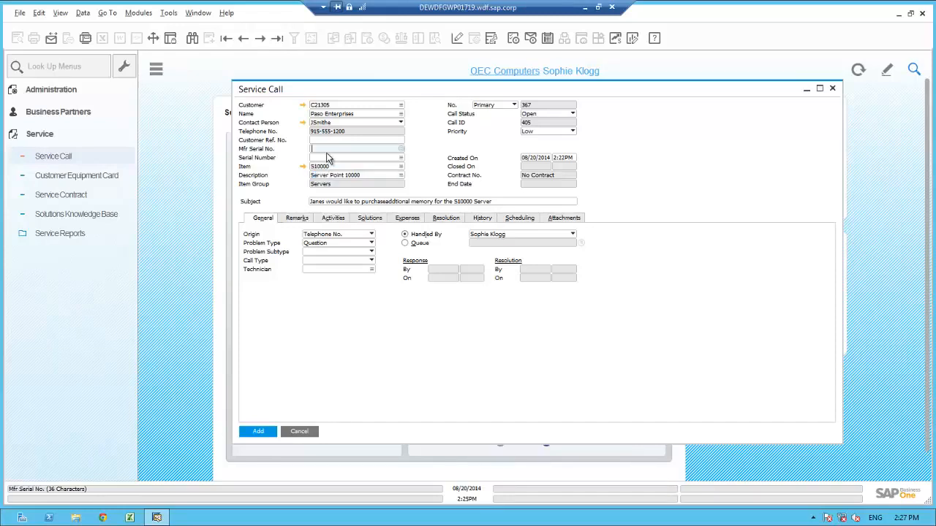
left_click(327, 158)
key("Tab")
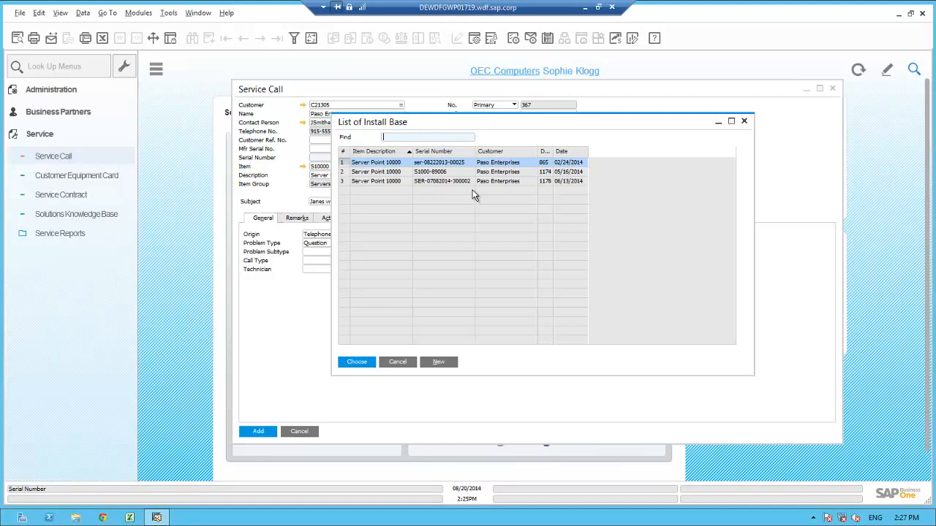
double_click(554, 152)
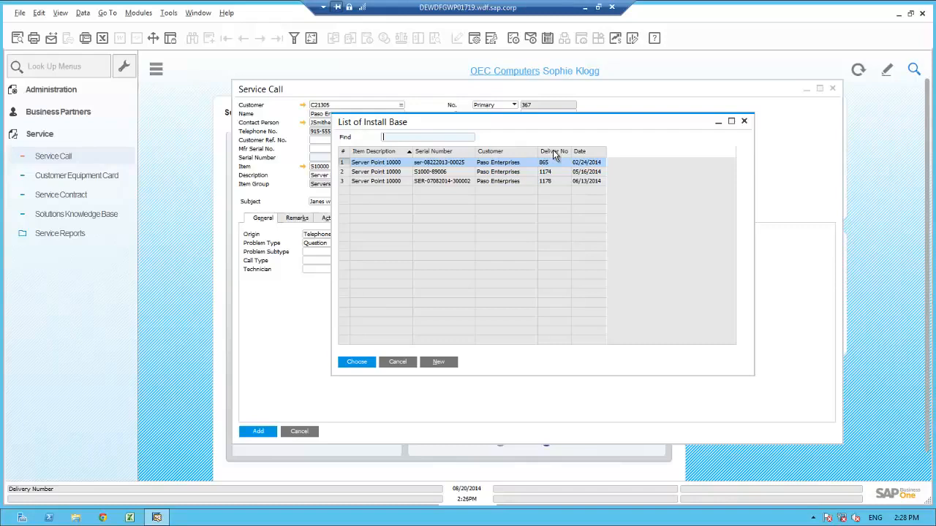
left_click(390, 183)
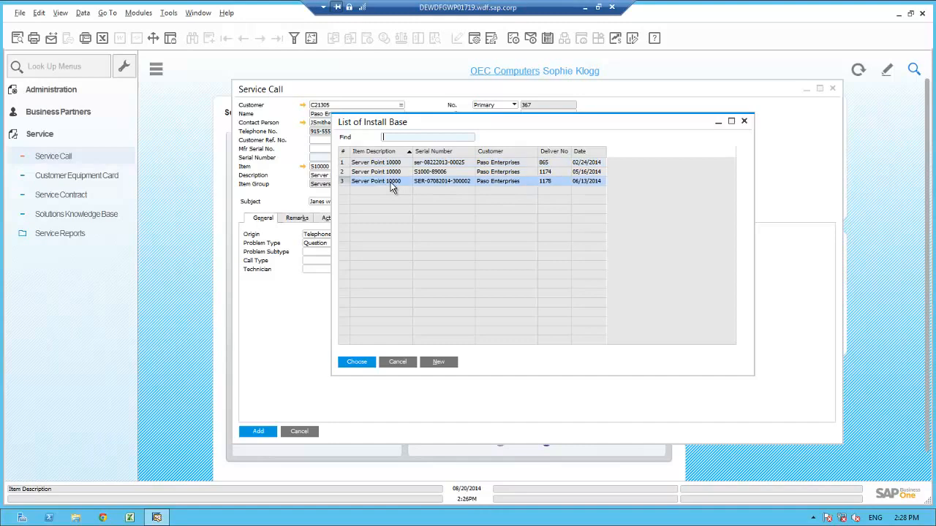
left_click(913, 70)
type("07")
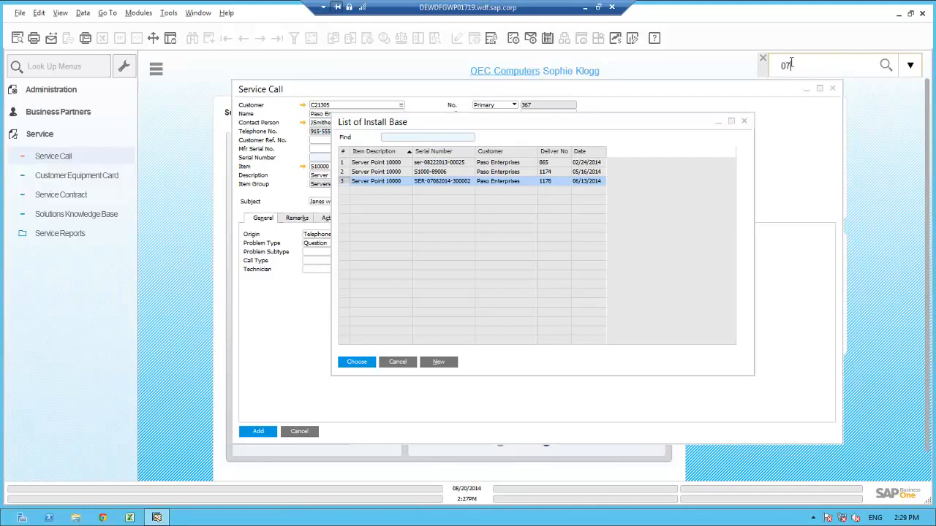
type("082014-300002")
left_click(885, 66)
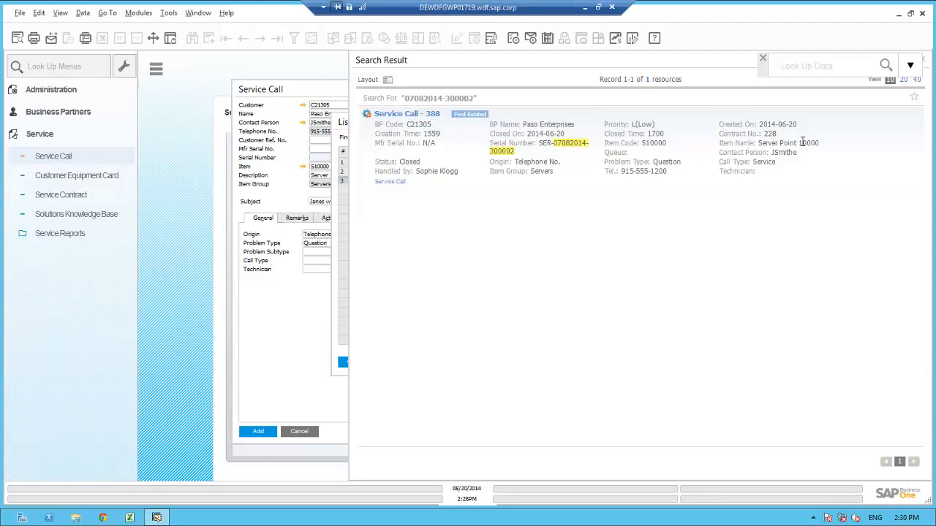
left_click(405, 114)
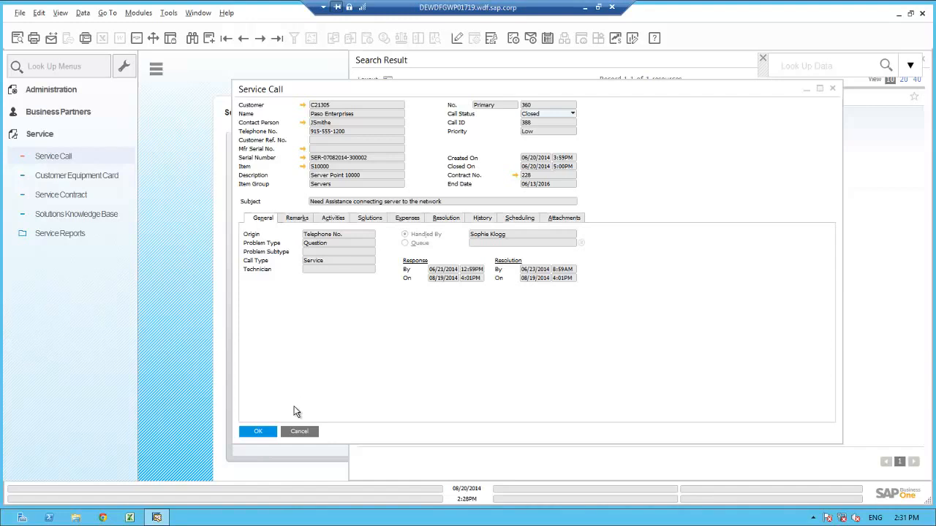
left_click(298, 432)
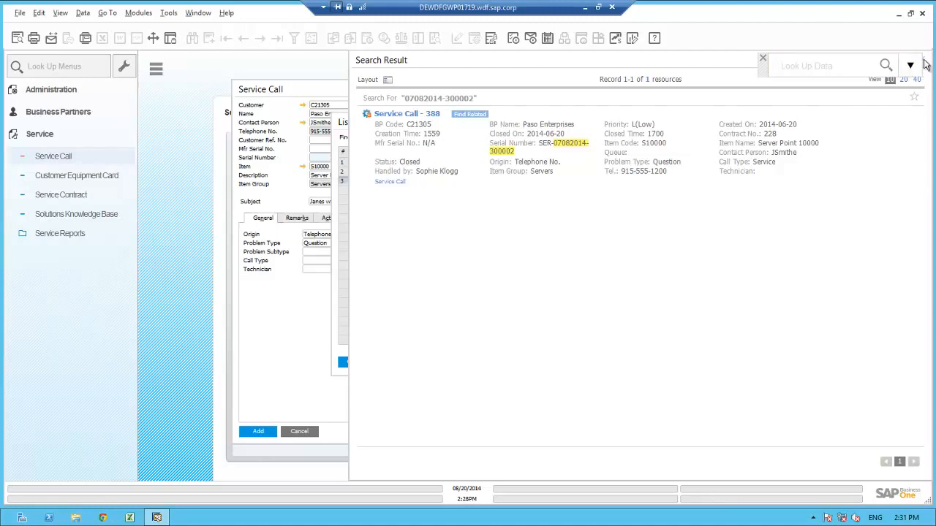
left_click(925, 64)
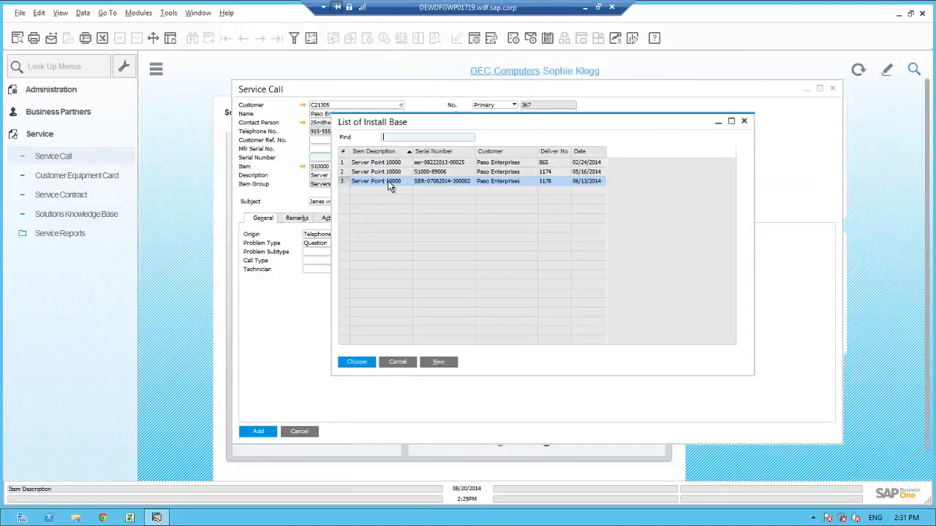
left_click(359, 359)
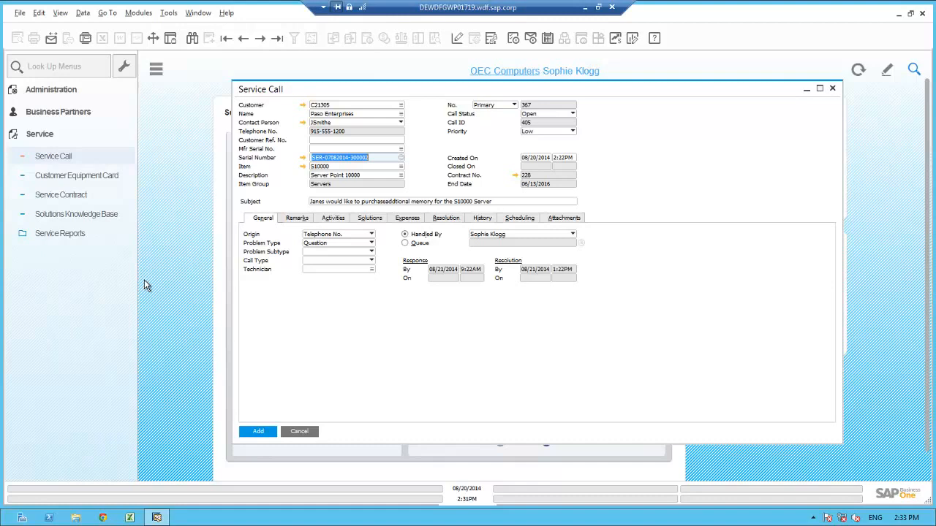
Step: Review the server's customer equipment card and its linked service contract, including response times and coverage, and close both records
left_click(302, 158)
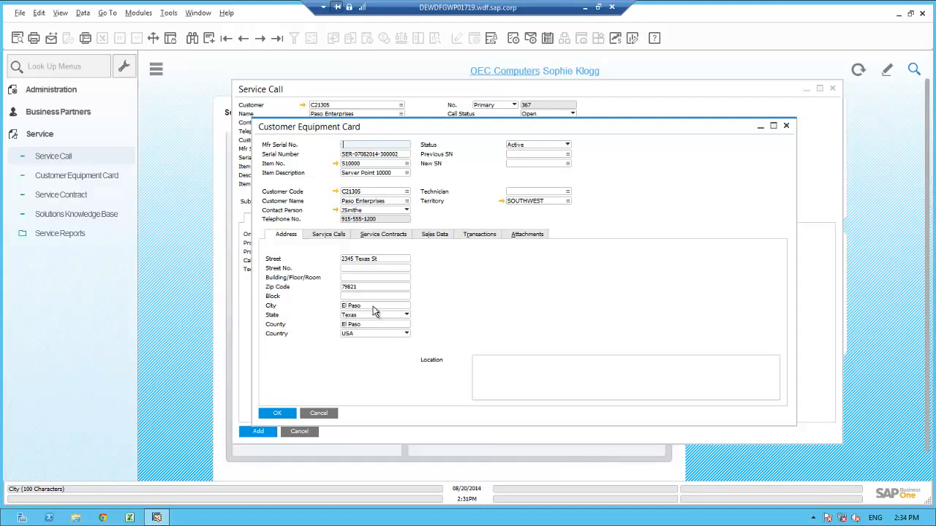
left_click(375, 235)
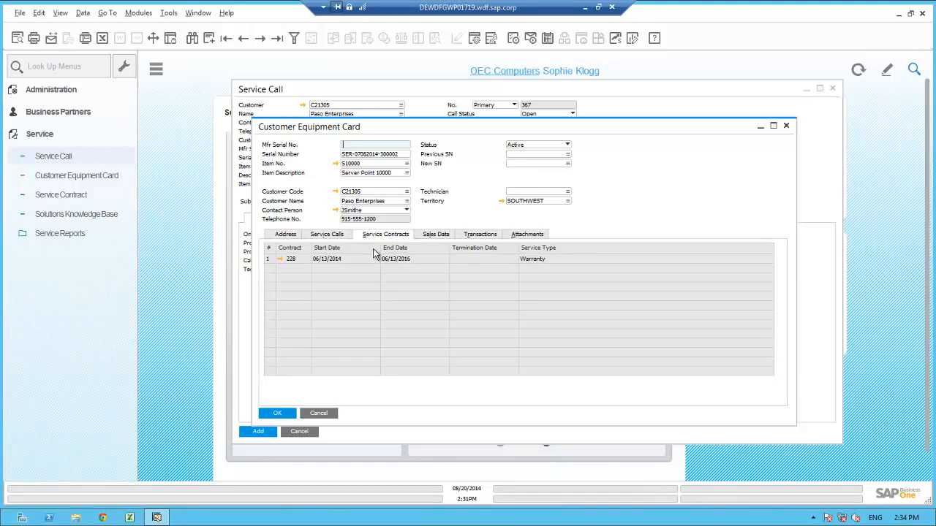
left_click(279, 259)
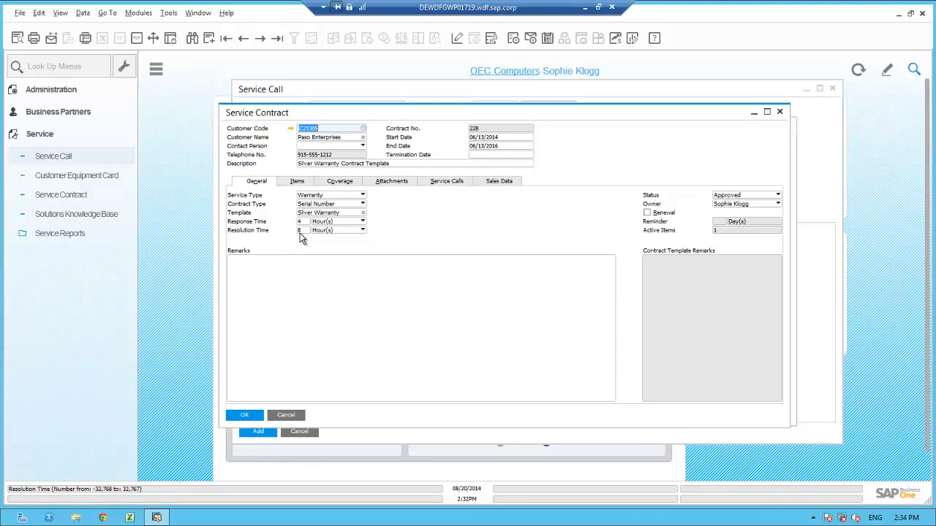
left_click(348, 181)
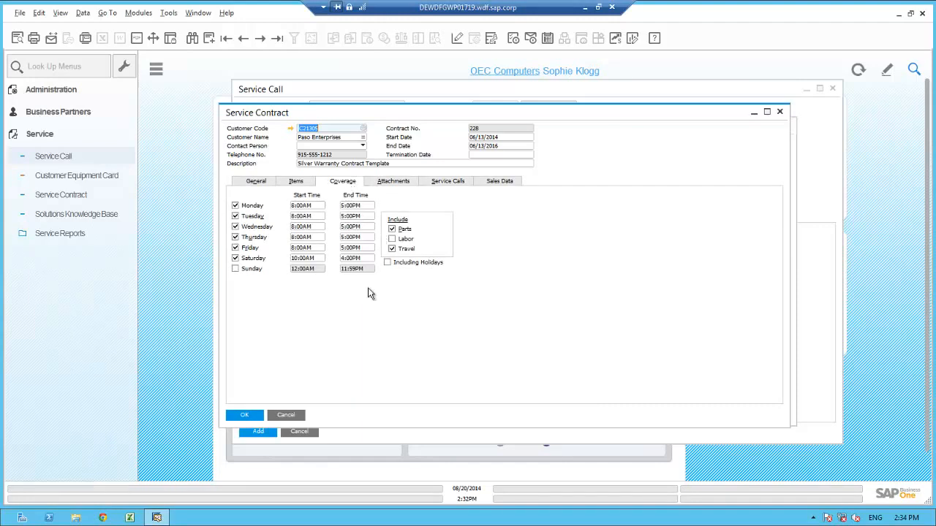
left_click(286, 415)
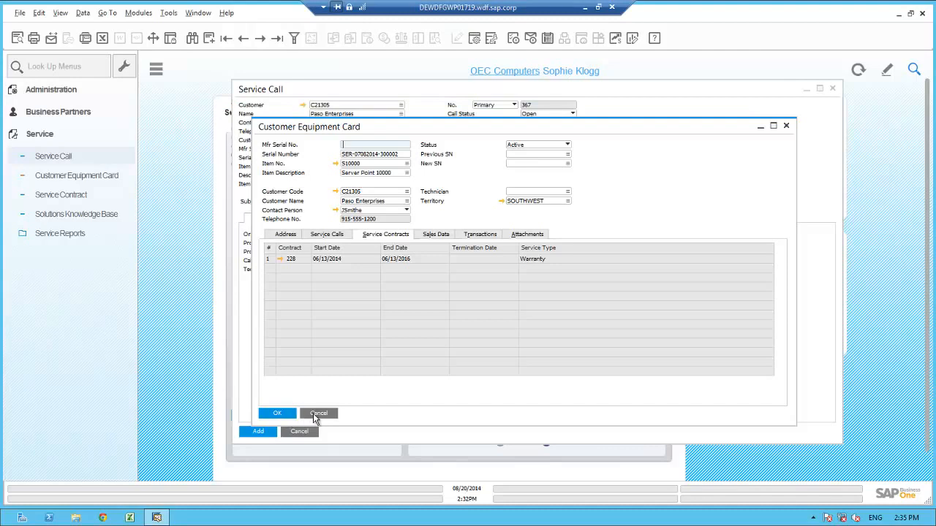
left_click(315, 413)
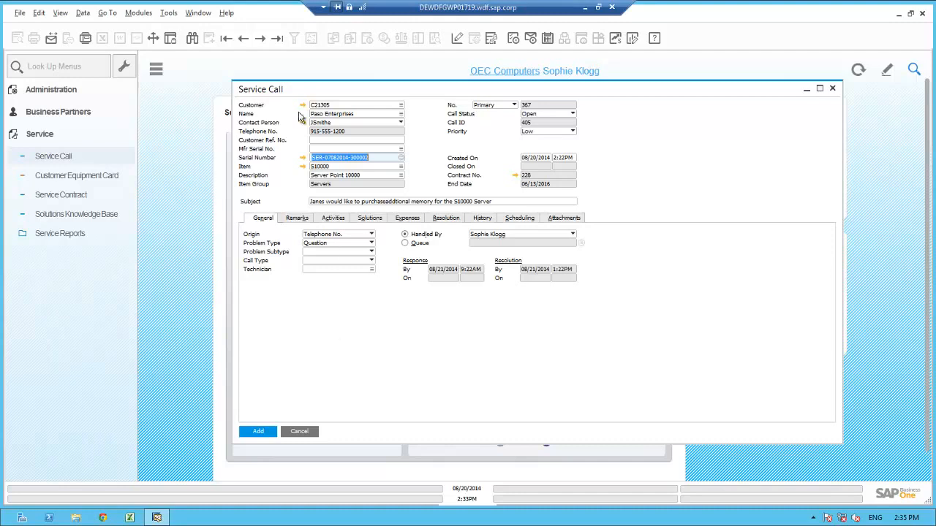
Step: Check the sales employee assigned in the customer's business partner master data and close the record
left_click(302, 106)
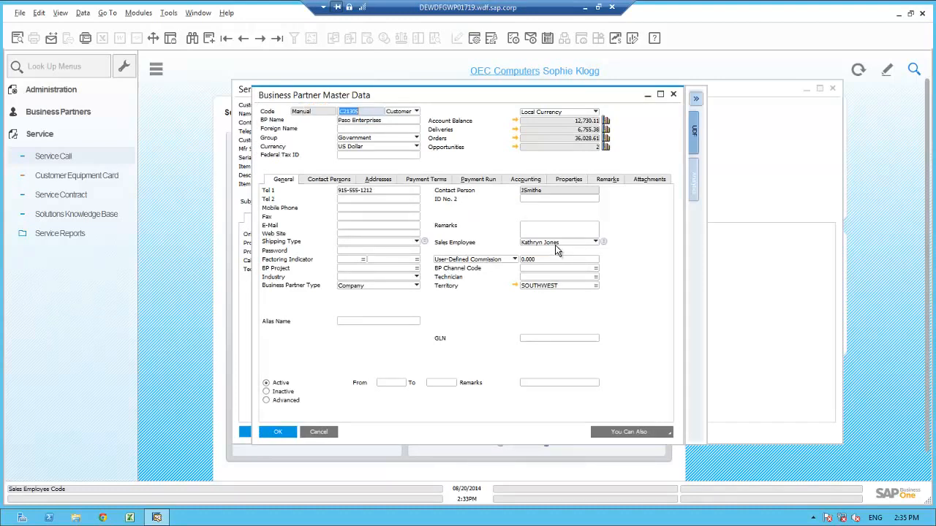
left_click(319, 431)
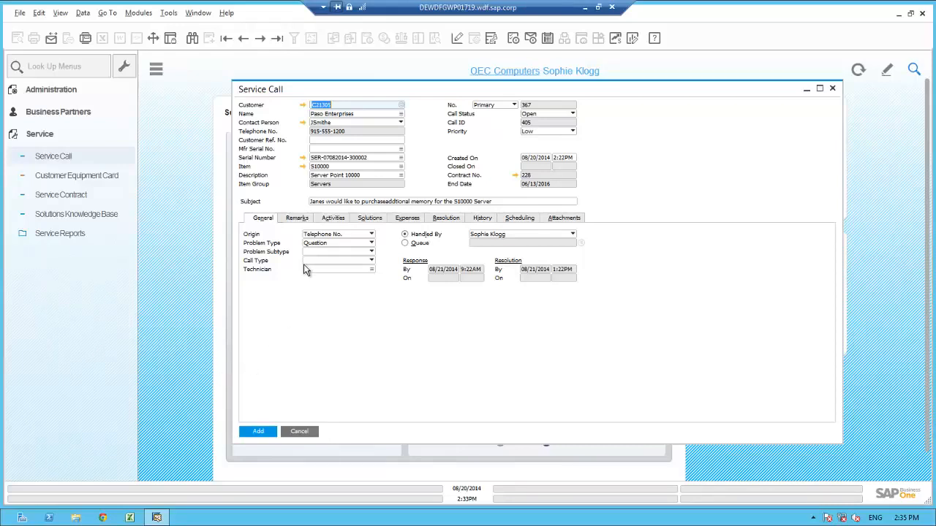
Step: Start a new activity for the service call with type Sales and subject Purchase, assigned to the customer's sales employee
left_click(333, 220)
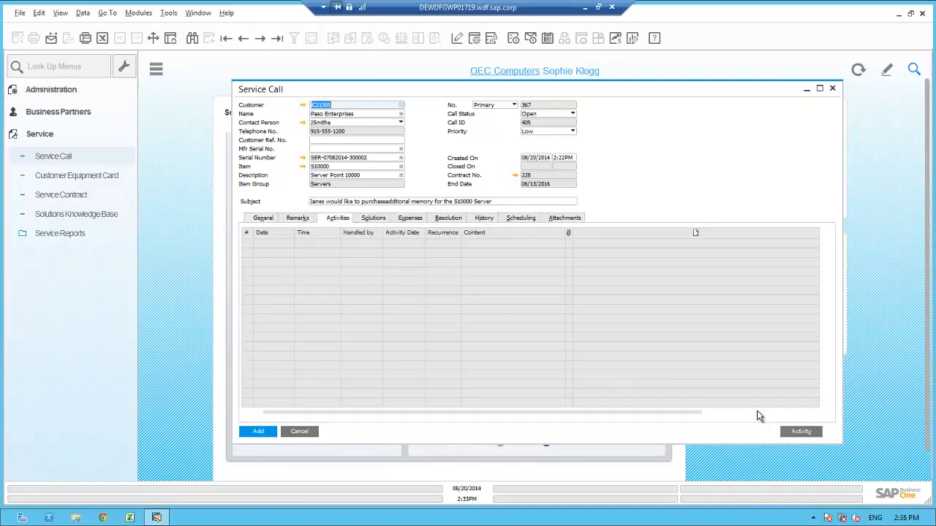
left_click(802, 431)
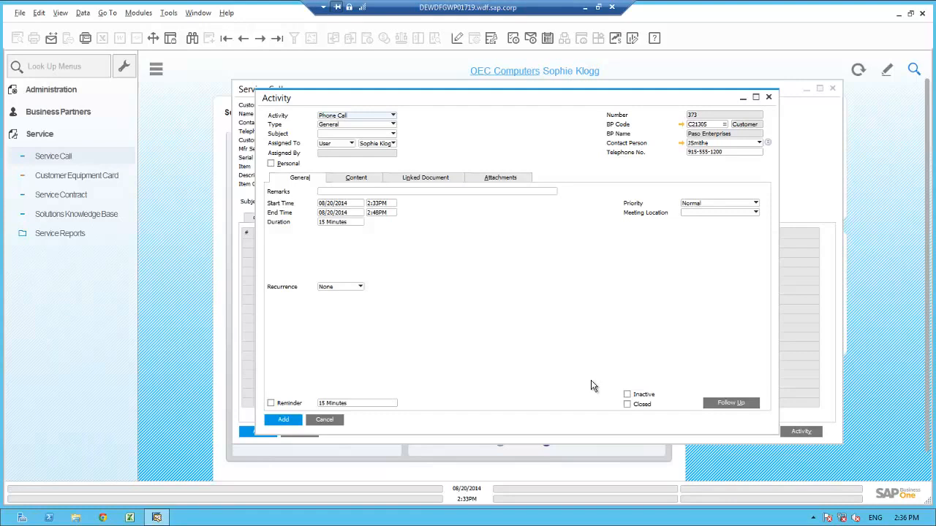
left_click(365, 127)
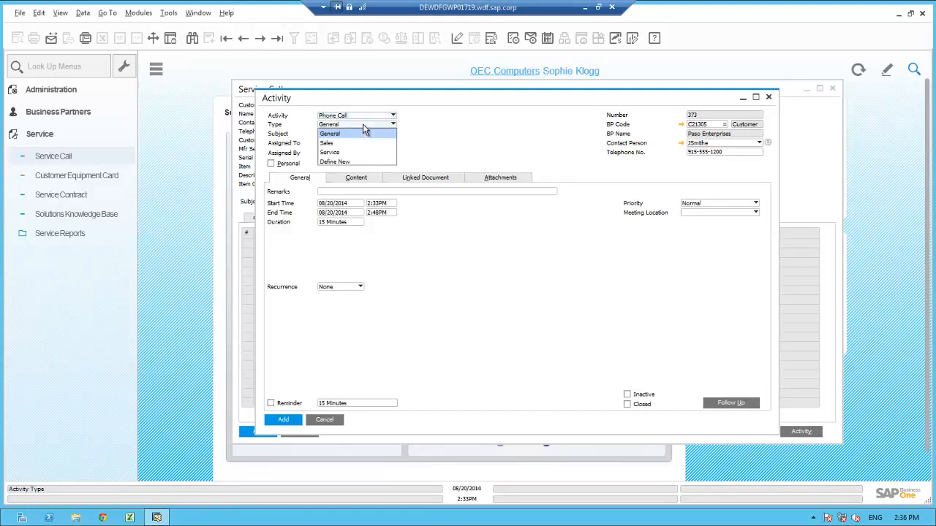
left_click(345, 143)
left_click(355, 135)
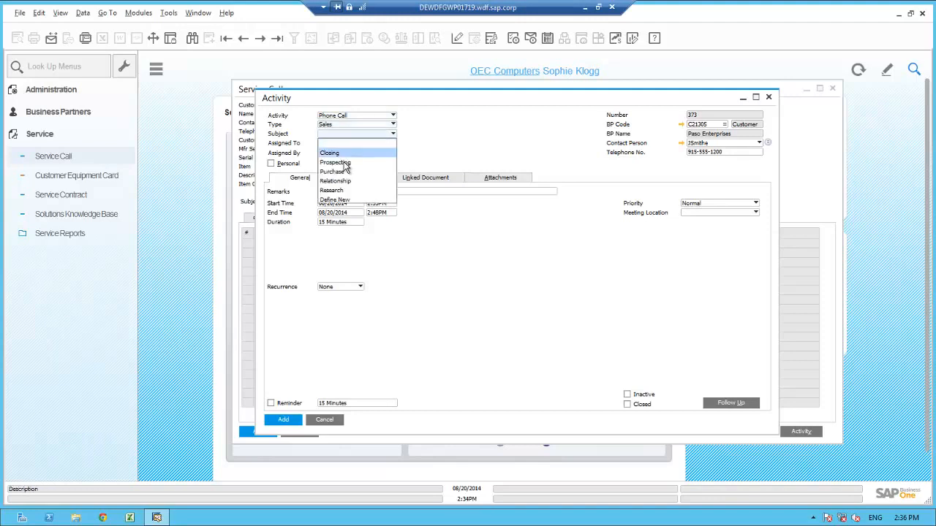
left_click(345, 171)
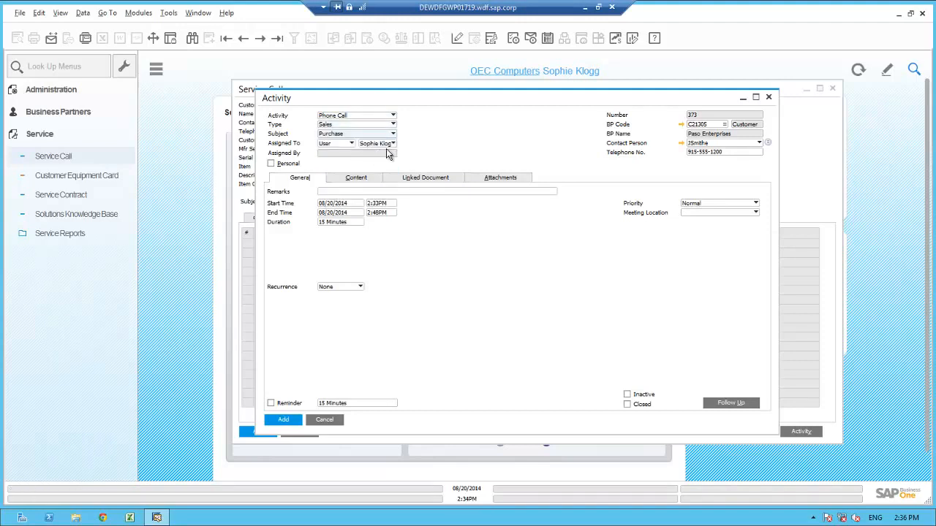
left_click(393, 145)
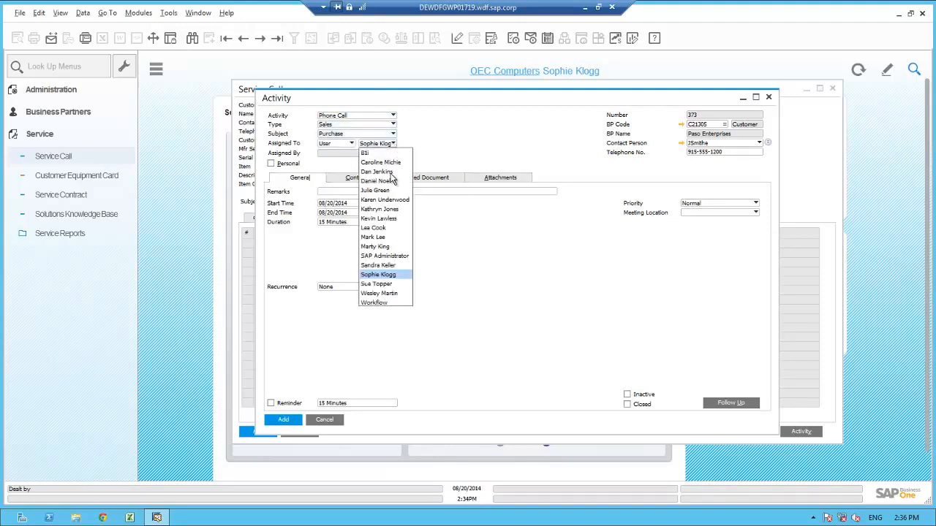
left_click(384, 210)
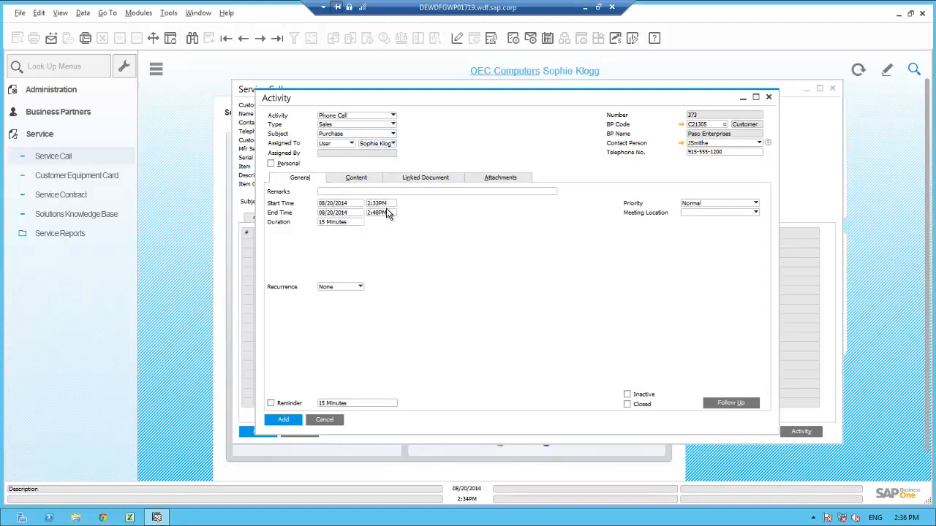
Step: Enter a remark asking to call the contact about purchasing additional memory, turn on the reminder, and add the activity
left_click(363, 192)
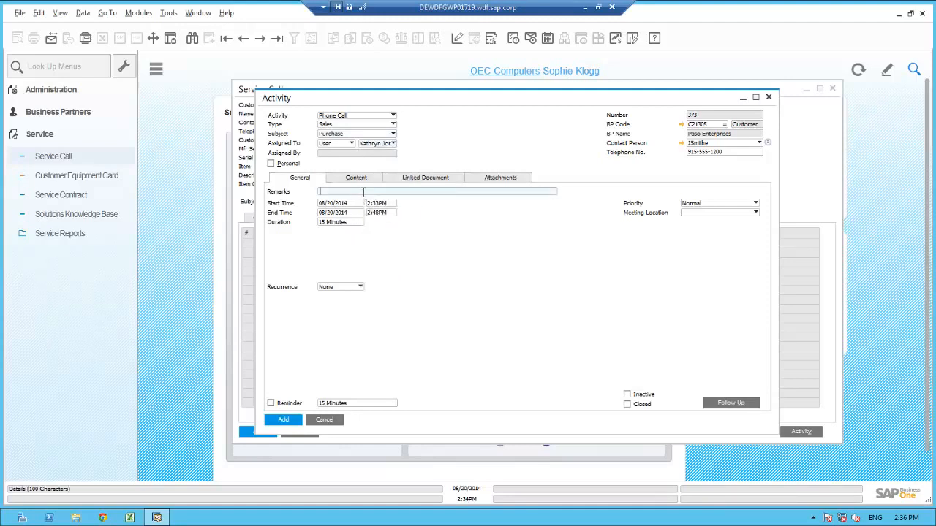
type("Please call Jane about the purchse of addtional memory")
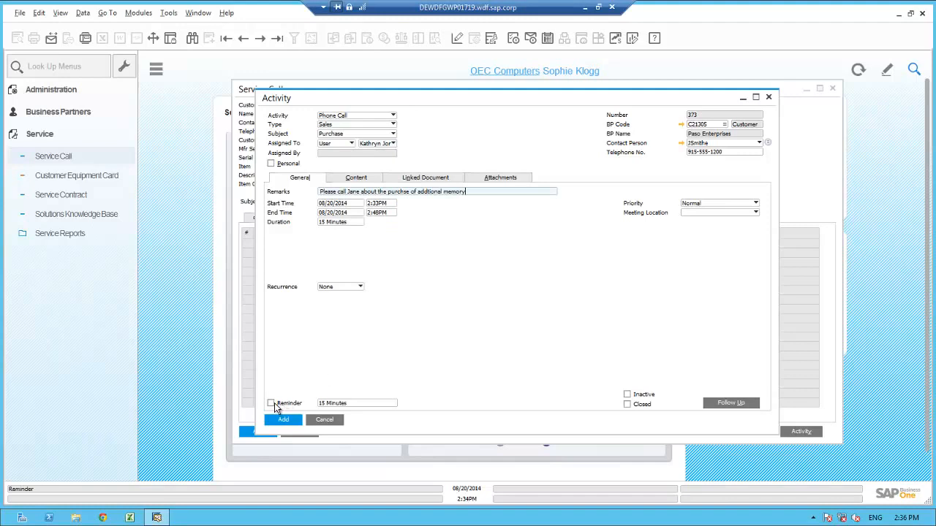
left_click(271, 404)
left_click(285, 421)
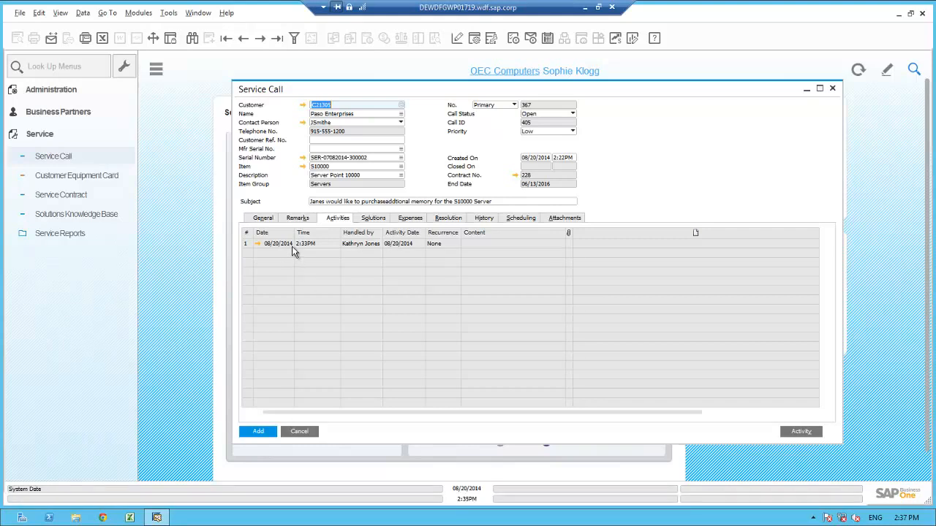
Step: Set the service call's call type to Sales in its general details
left_click(262, 218)
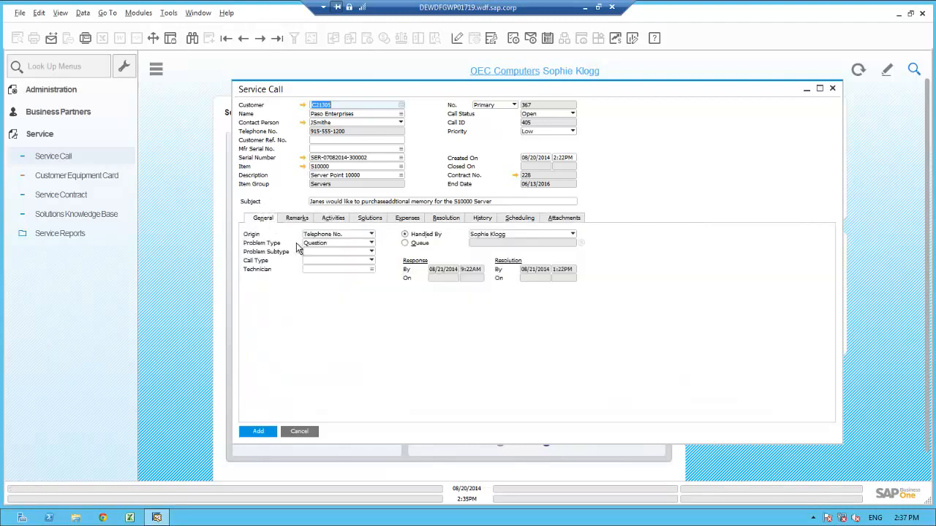
left_click(318, 260)
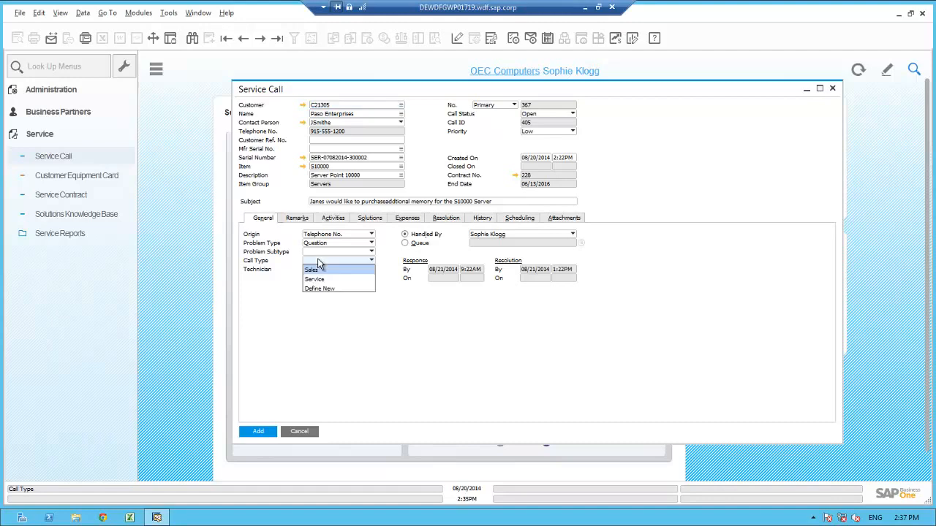
left_click(311, 271)
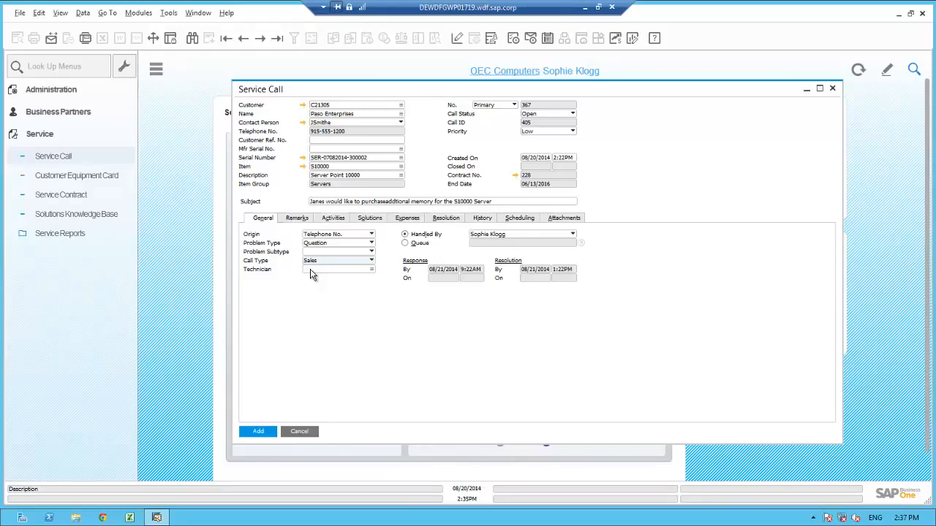
Step: Write a resolution note that the call is set to pending, based on the sales employee calling the contact about the additional memory purchase
left_click(445, 218)
left_click(318, 255)
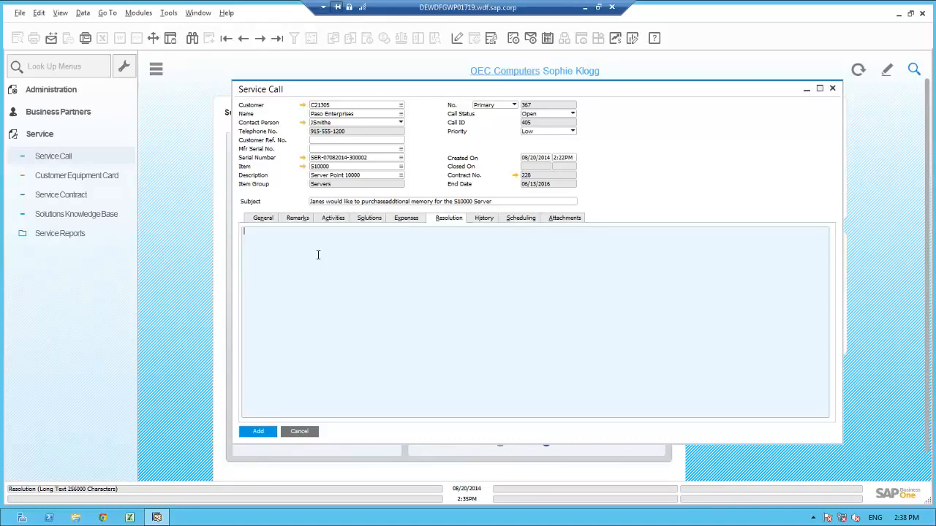
type("Set this call status to pending based on Kathryn calling Jane about addtional memory purchase.")
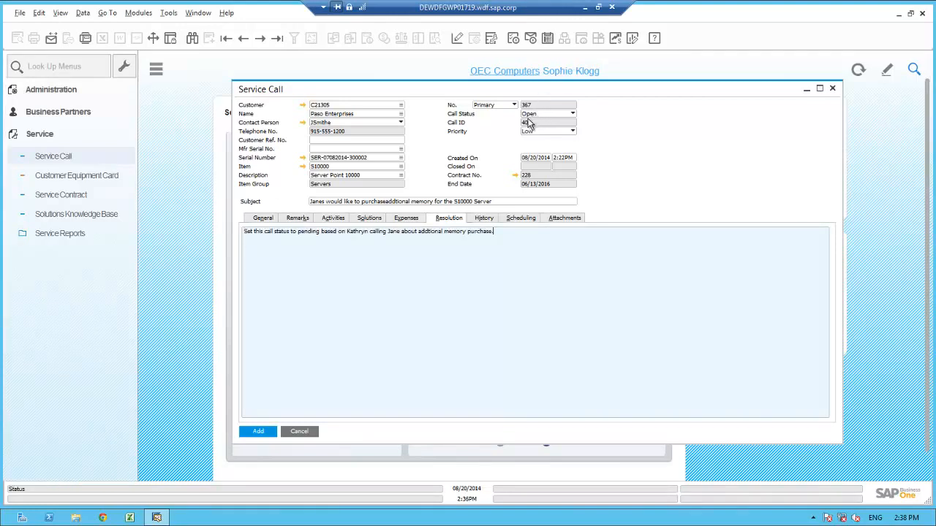
Step: Set the call status to Pending and add the service call
left_click(534, 114)
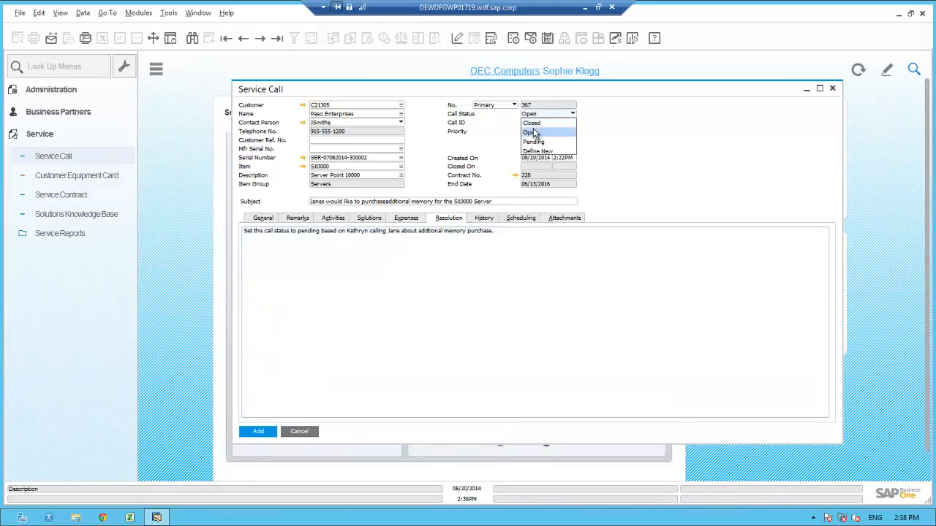
left_click(534, 141)
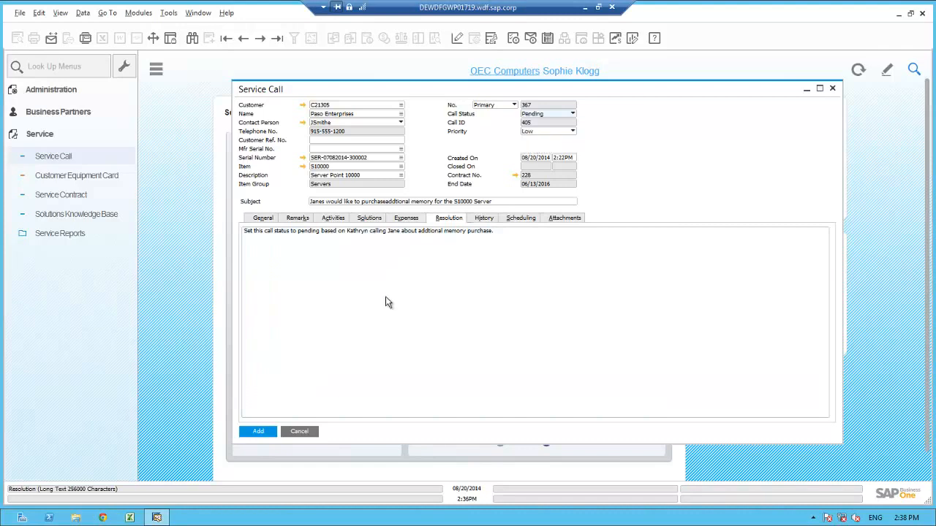
left_click(258, 433)
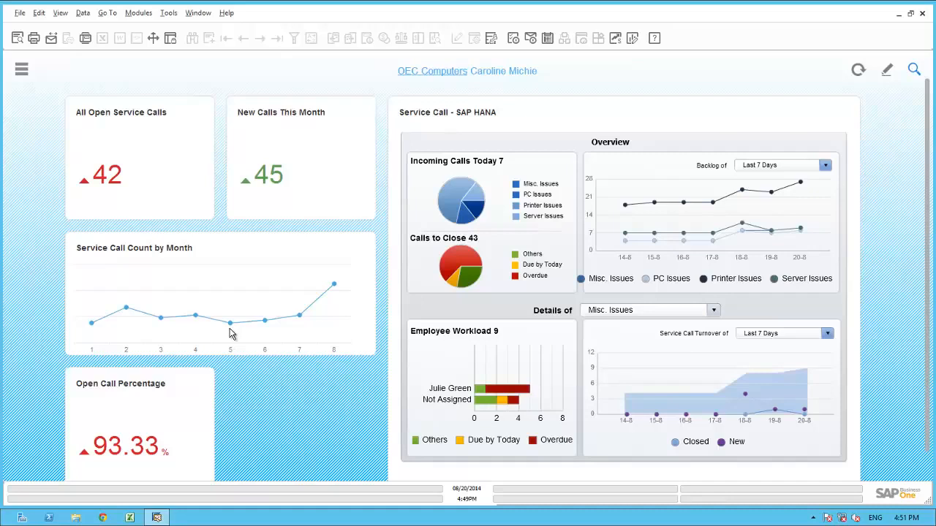
Step: Review the service call dashboard with the backlog for Last 4 Weeks and the details of Printer Issues
mouse_move(335, 289)
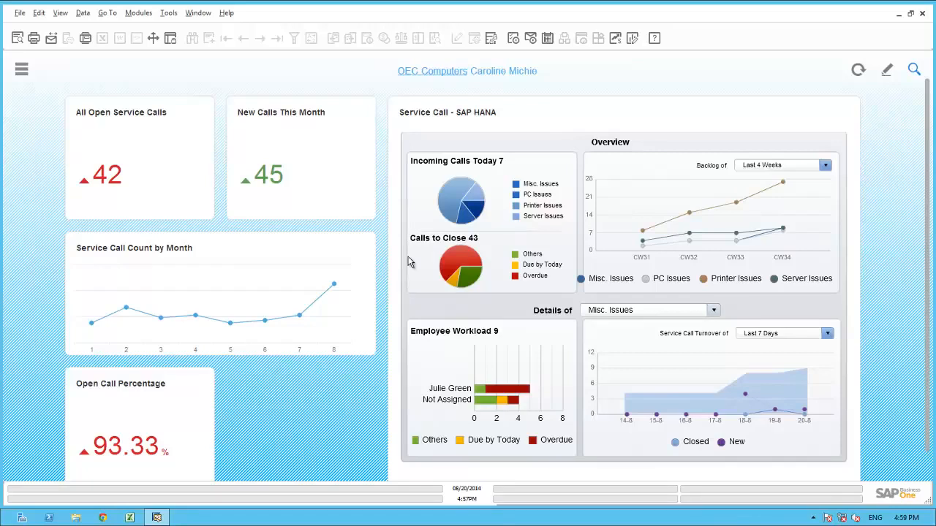
mouse_move(454, 268)
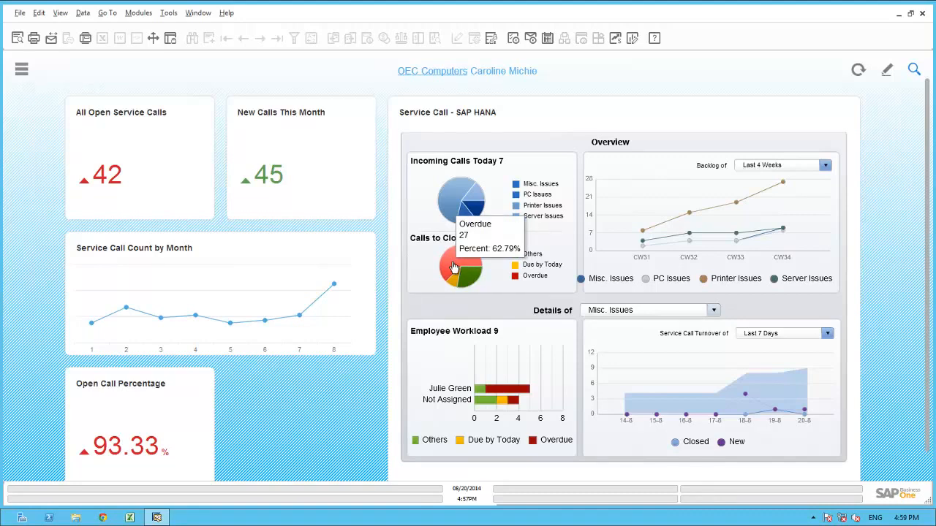
left_click(824, 167)
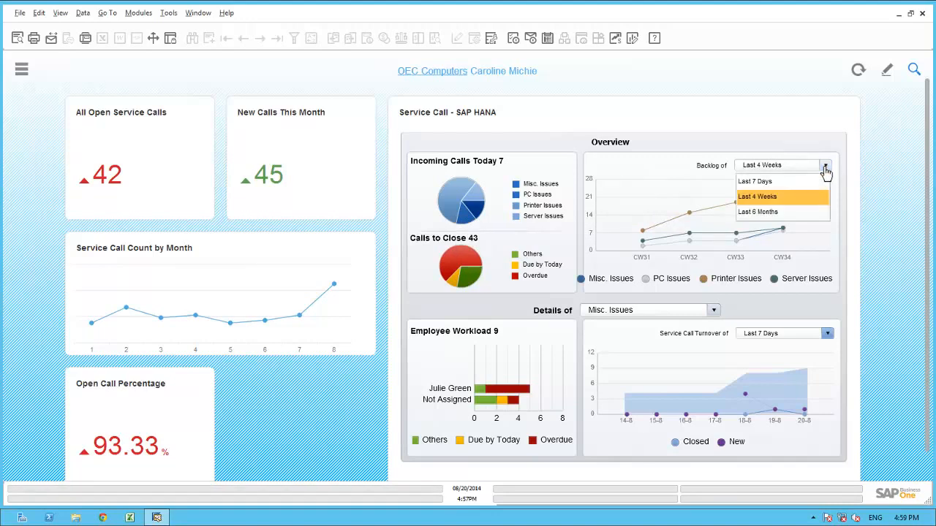
left_click(775, 203)
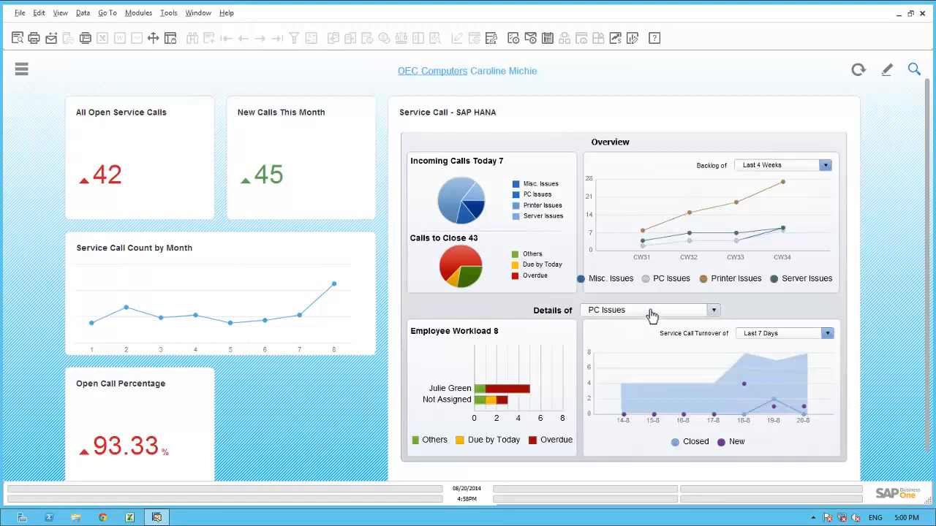
left_click(652, 314)
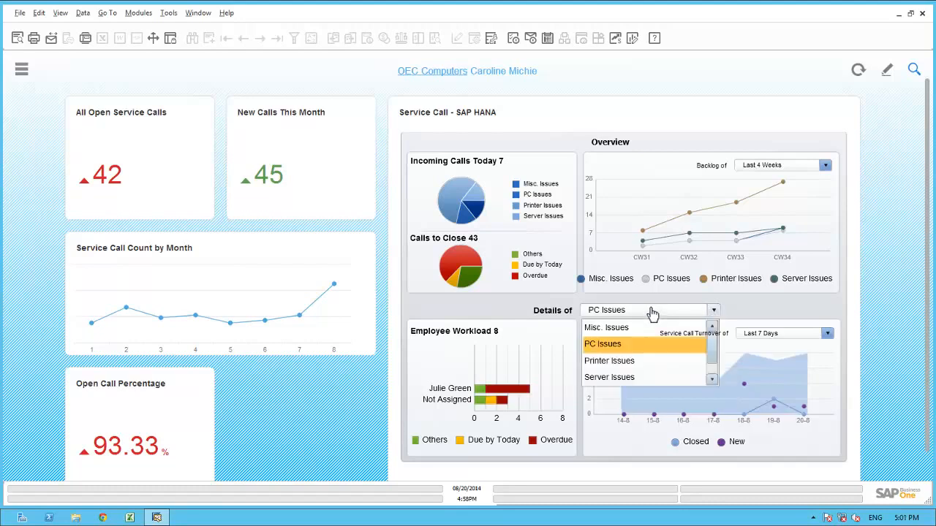
left_click(613, 363)
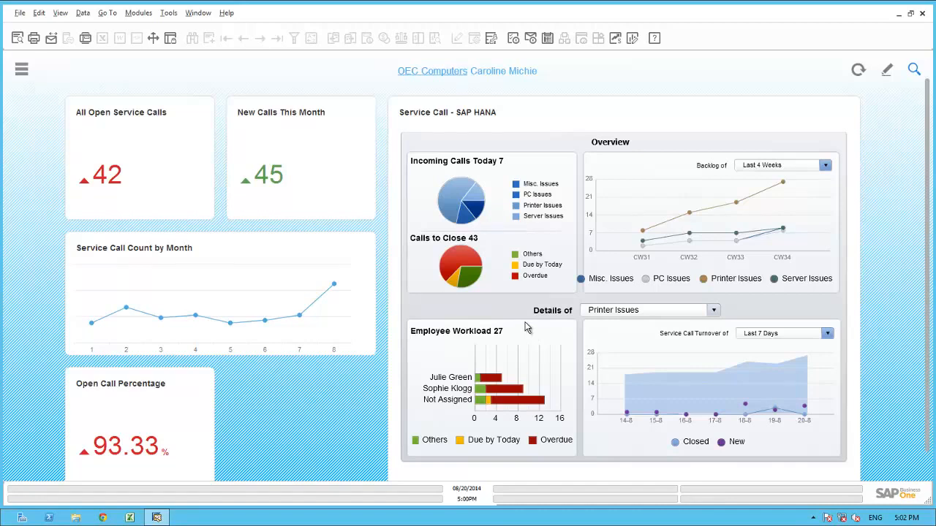
Step: Run the Service Calls by Queue report for open calls and check the Vegas Enterprises call in the Printers queue
left_click(24, 71)
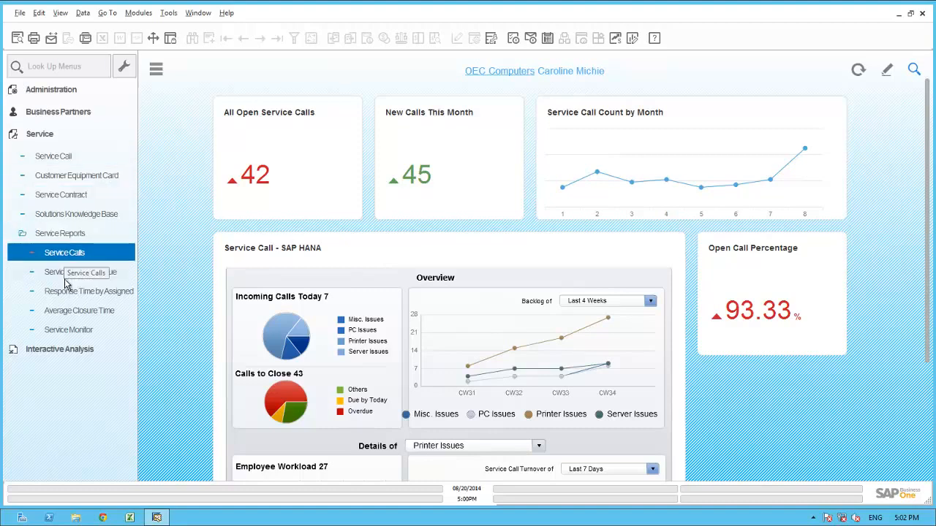
left_click(70, 274)
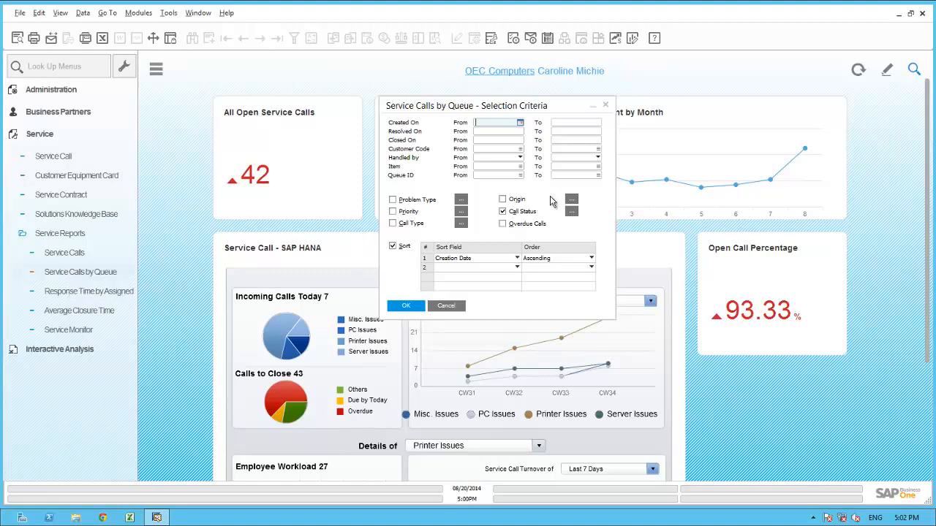
left_click(572, 211)
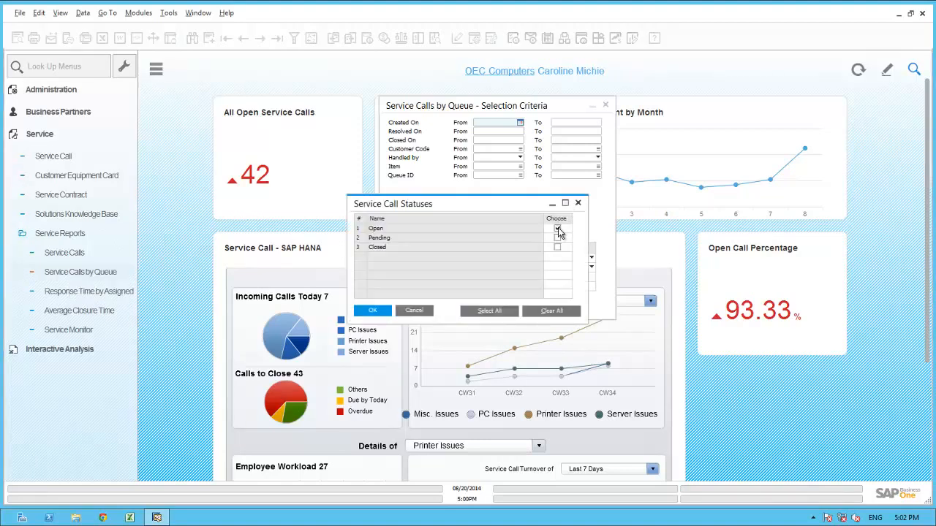
left_click(374, 311)
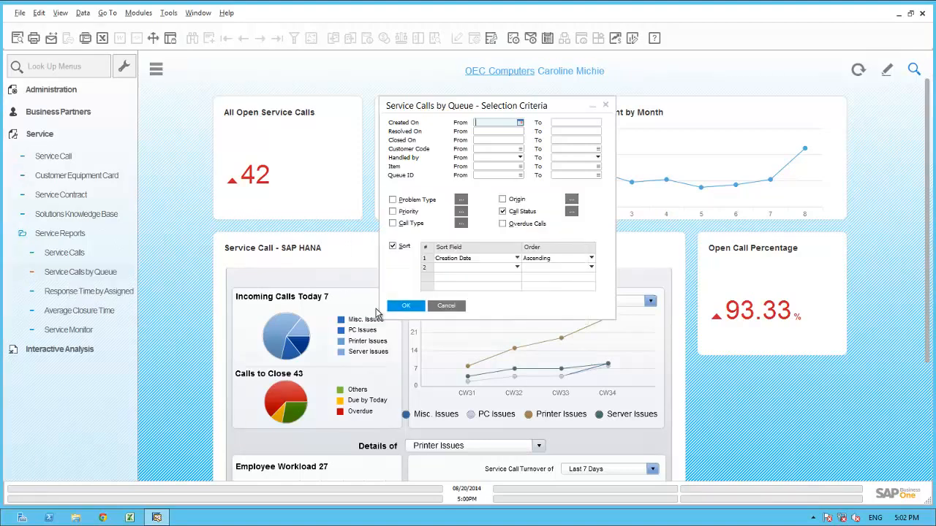
left_click(406, 307)
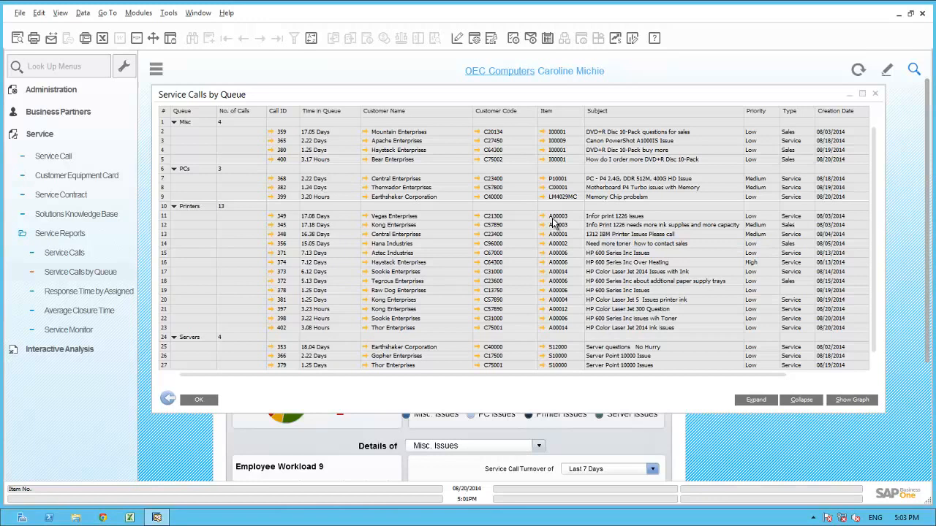
left_click(270, 217)
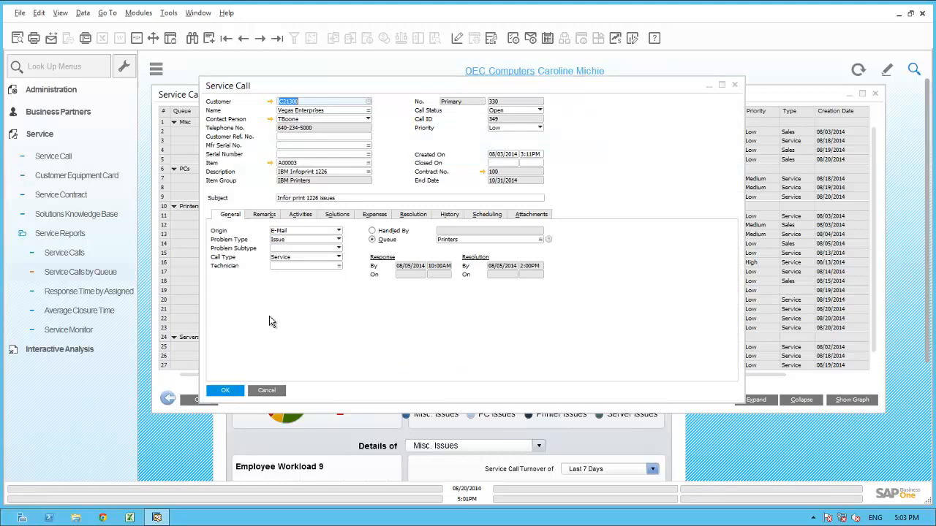
left_click(229, 390)
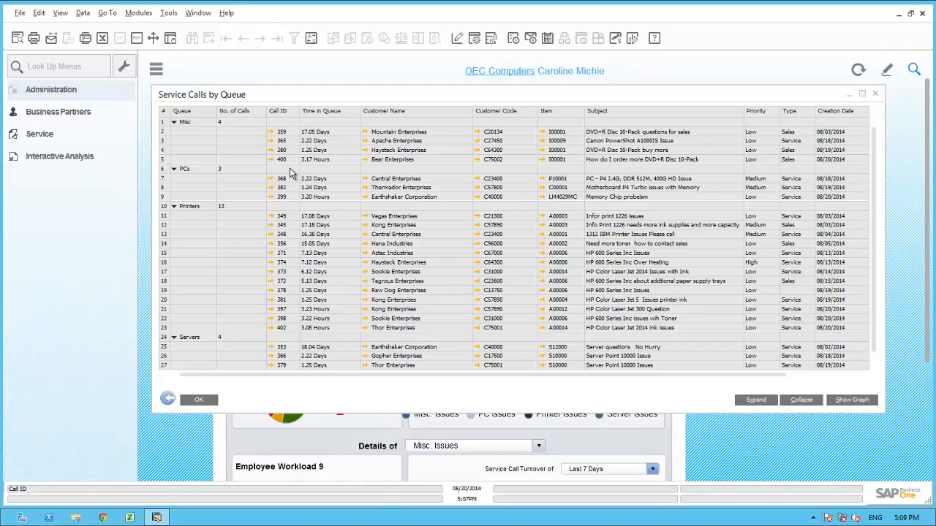
Step: Open the member list of the Printers queue from the service queues setup
left_click(51, 89)
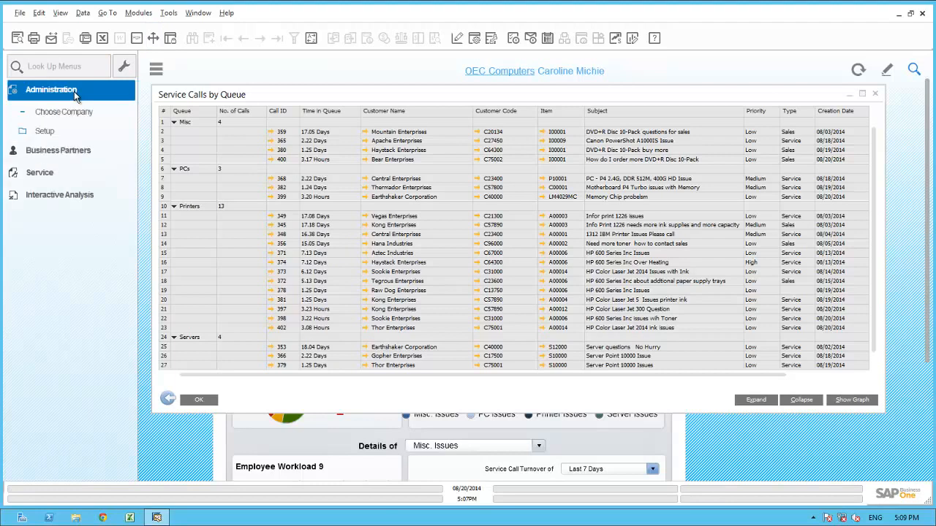
left_click(51, 132)
left_click(46, 171)
left_click(61, 208)
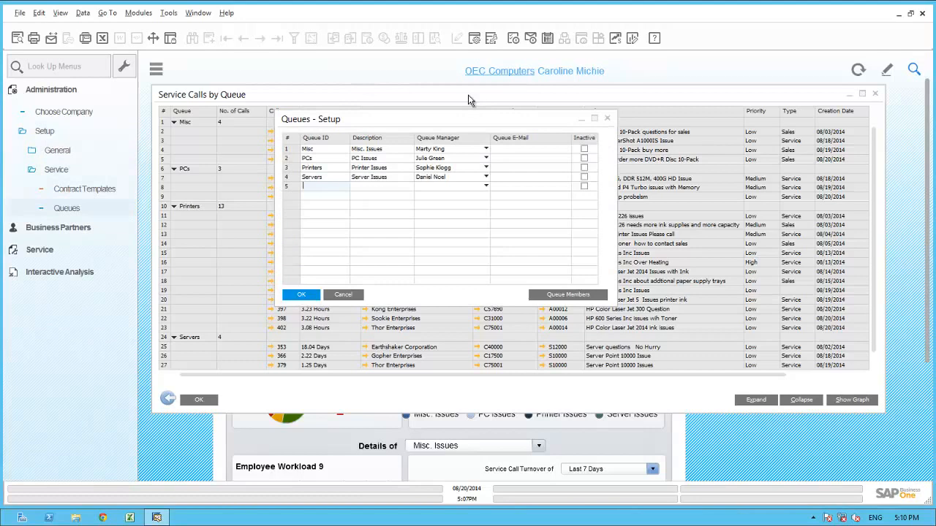
double_click(294, 170)
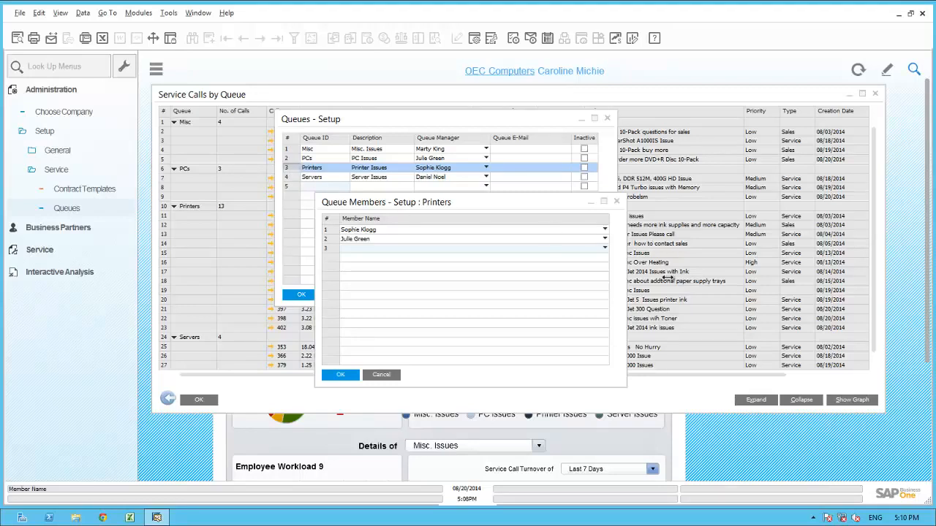
Step: Add the Servers queue manager and the logged-in user as members of the Printers queue and save the queue setup
left_click(605, 250)
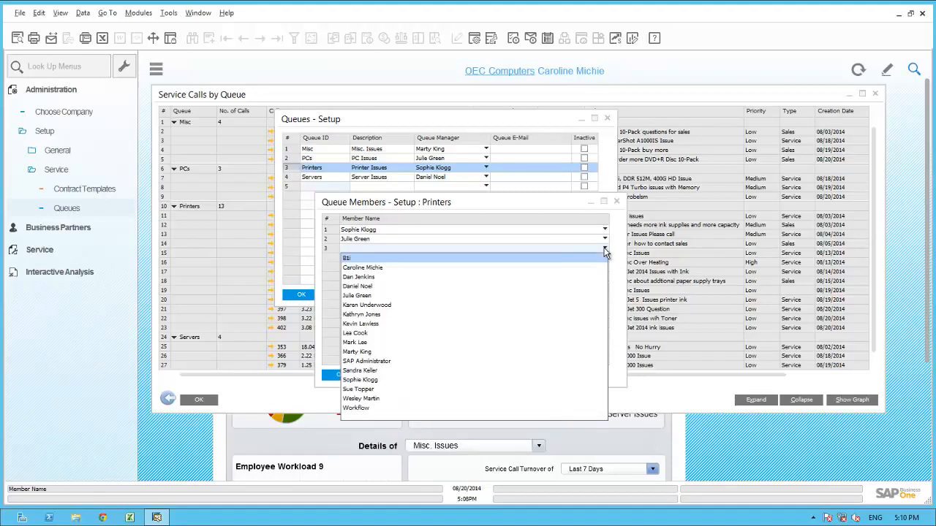
left_click(366, 287)
left_click(604, 257)
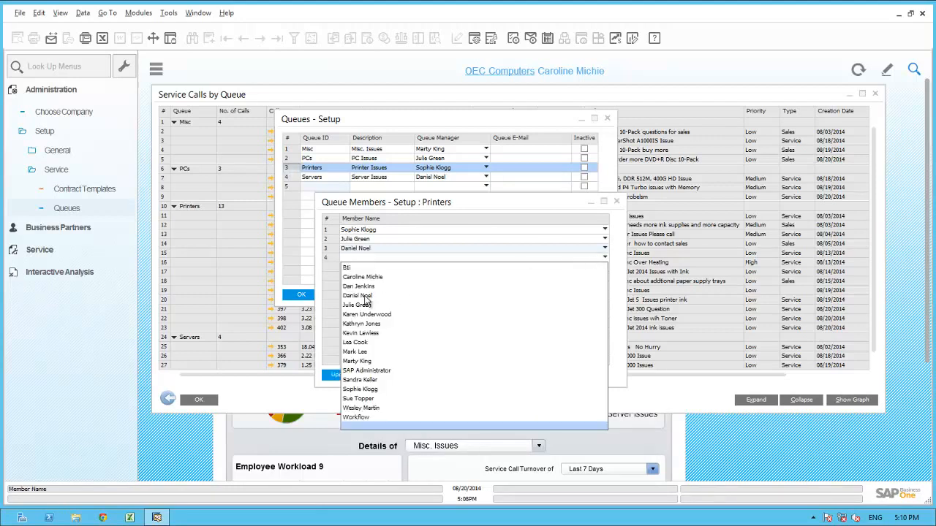
left_click(365, 278)
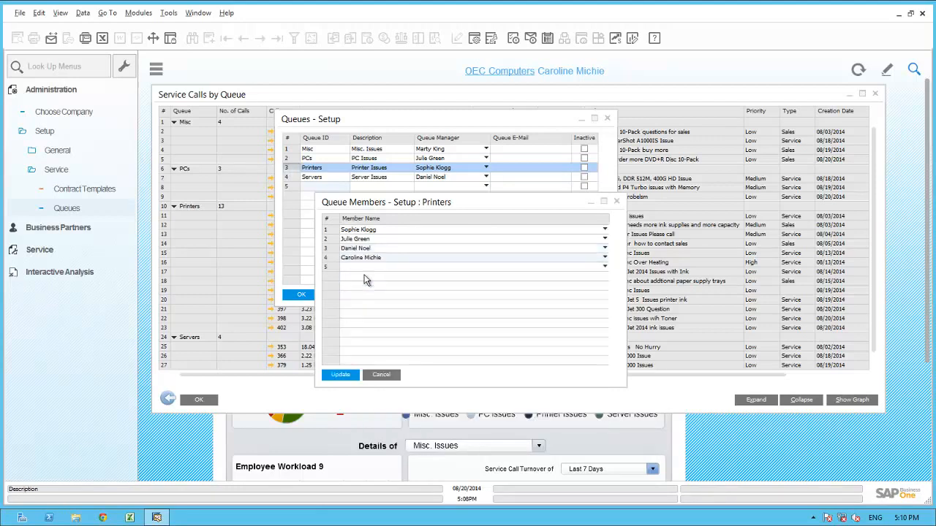
left_click(341, 374)
left_click(350, 376)
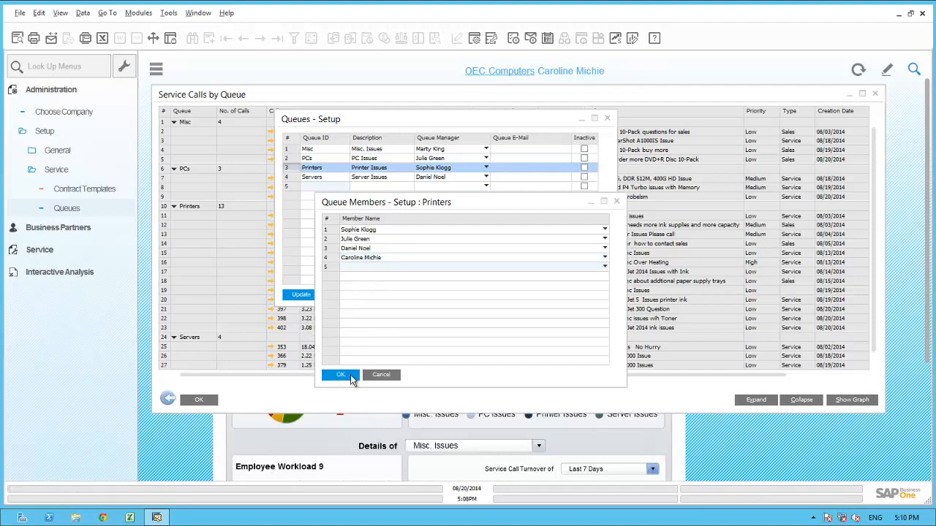
left_click(302, 295)
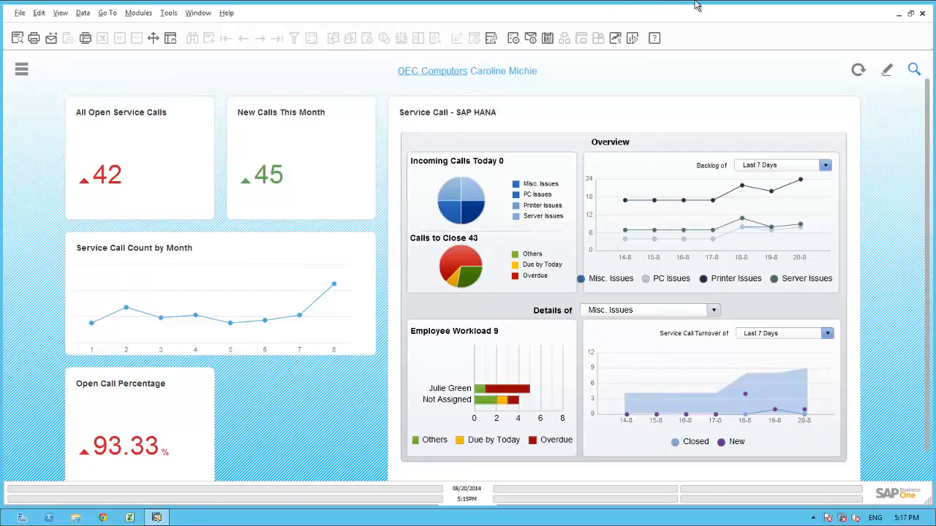
Step: Add the Open Printer Service Calls widget to the cockpit and save the customized layout
left_click(888, 71)
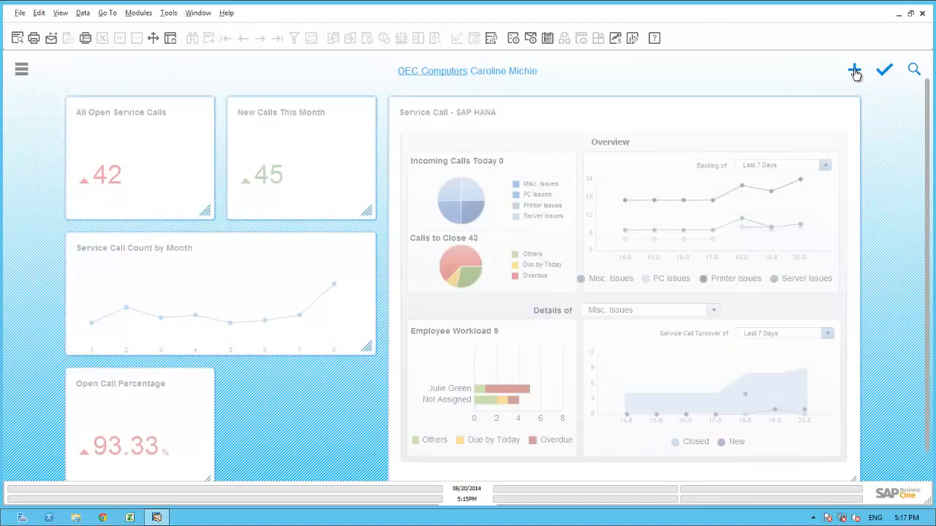
left_click(855, 71)
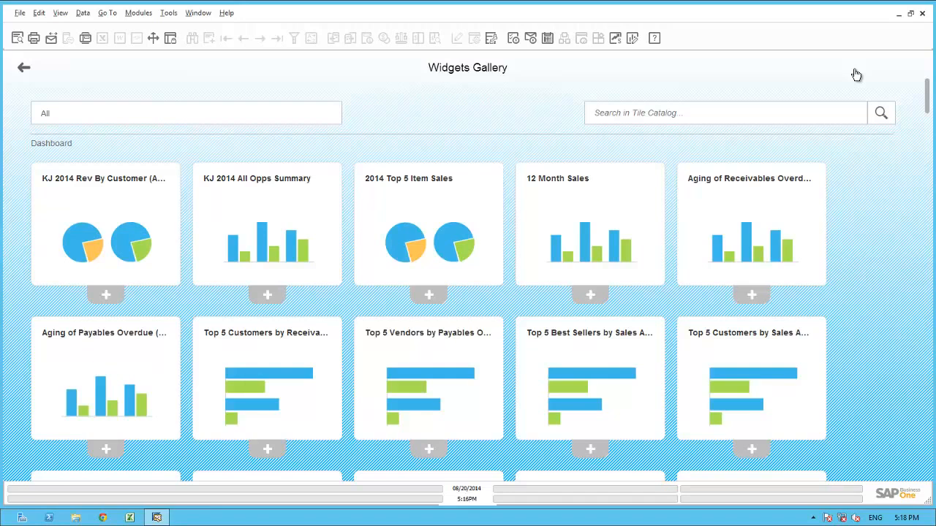
left_click(716, 112)
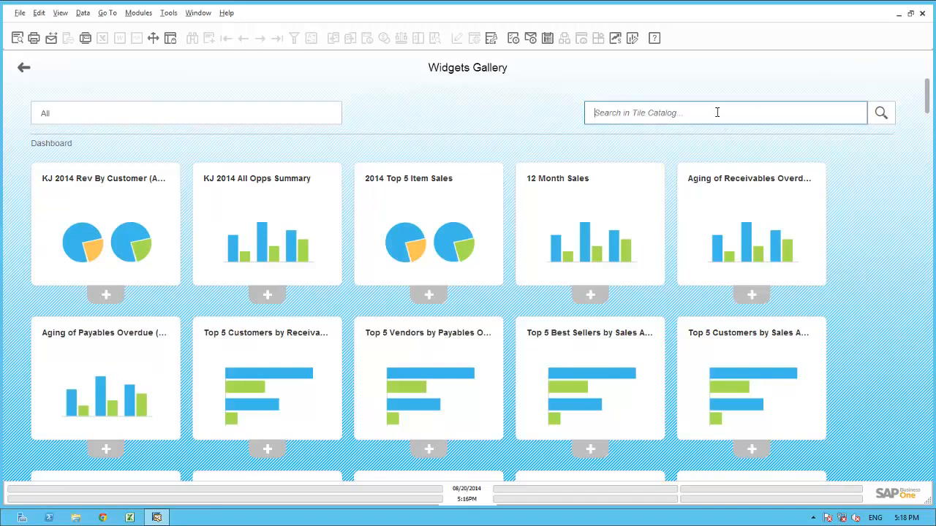
type("printer")
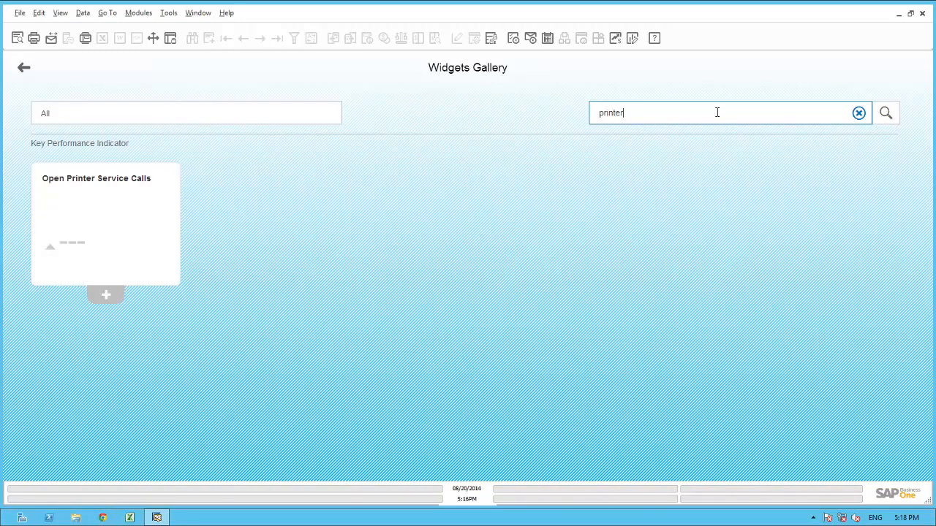
left_click(104, 296)
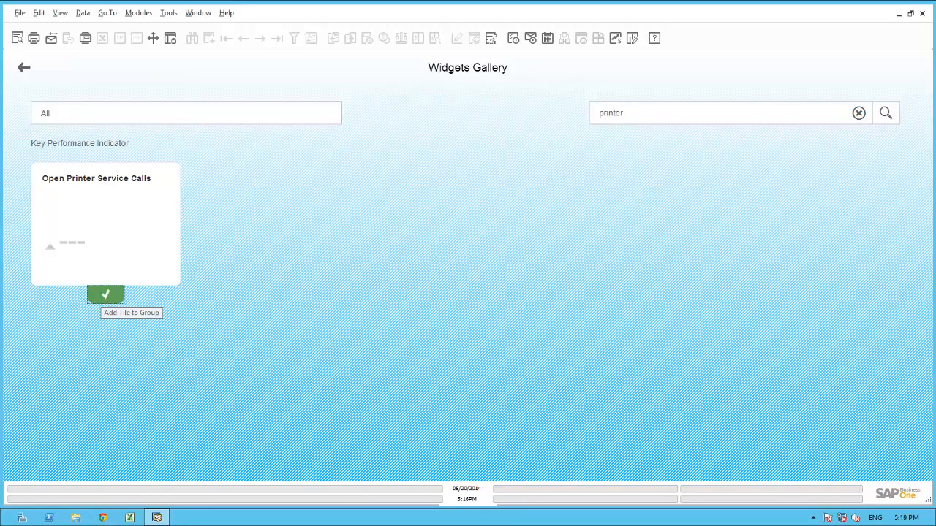
left_click(24, 71)
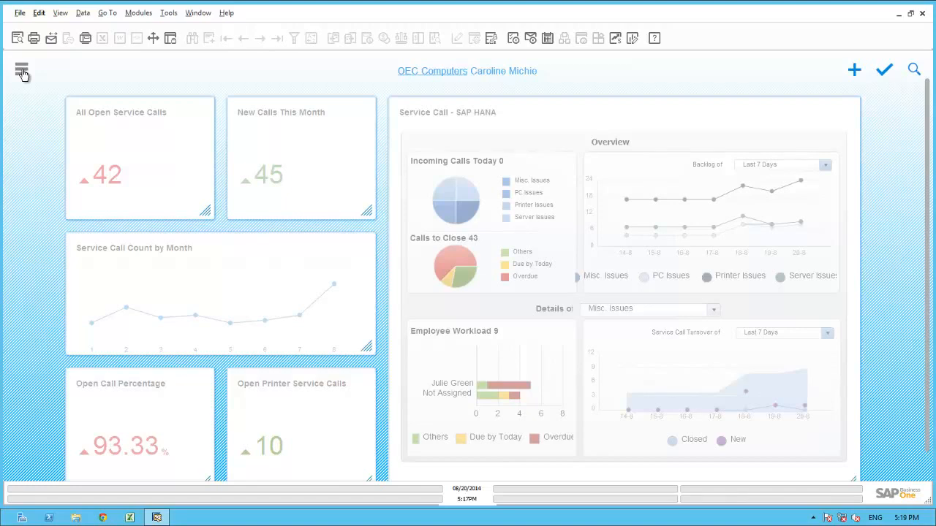
left_click(885, 71)
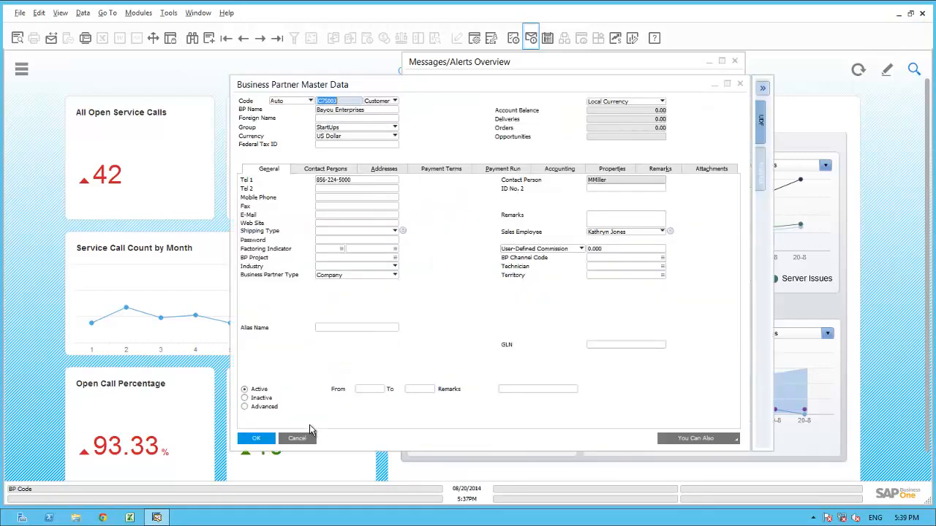
Step: Copy the business partner name Bayou Enterprises from its master data and close the record
right_click(347, 113)
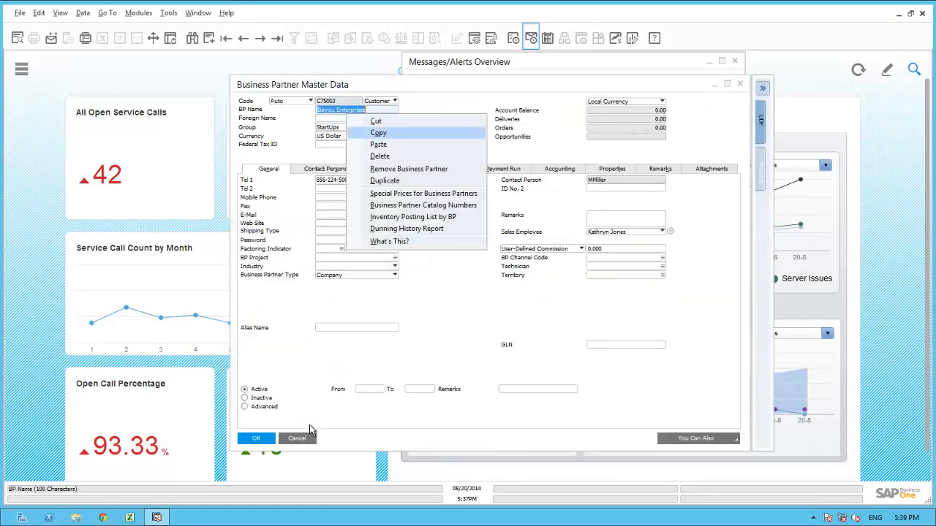
key("Return")
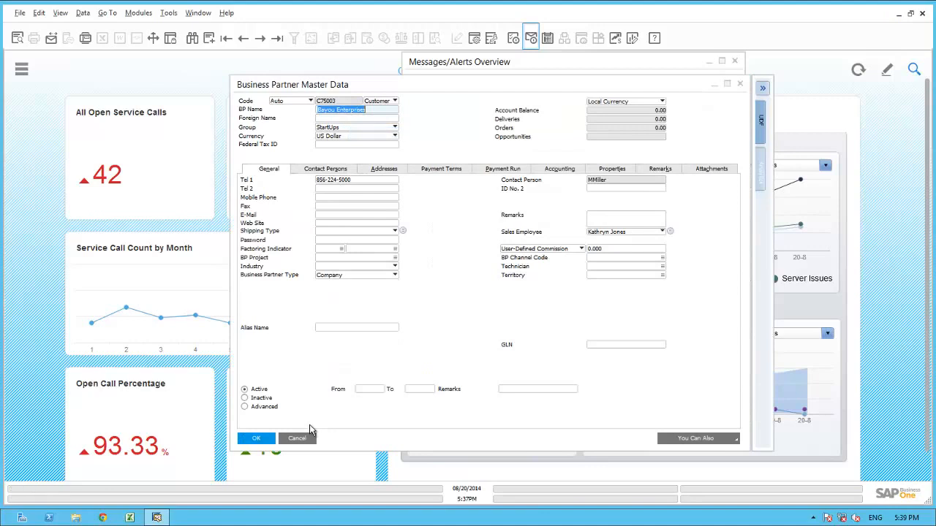
left_click(310, 431)
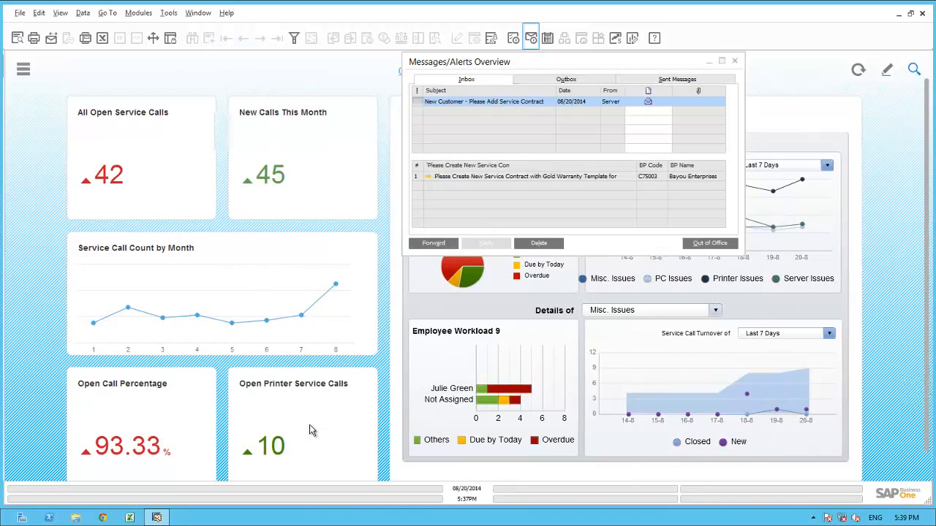
Step: Start a new service contract with Bayou Enterprises pasted in as the customer name
key("ctrl+0")
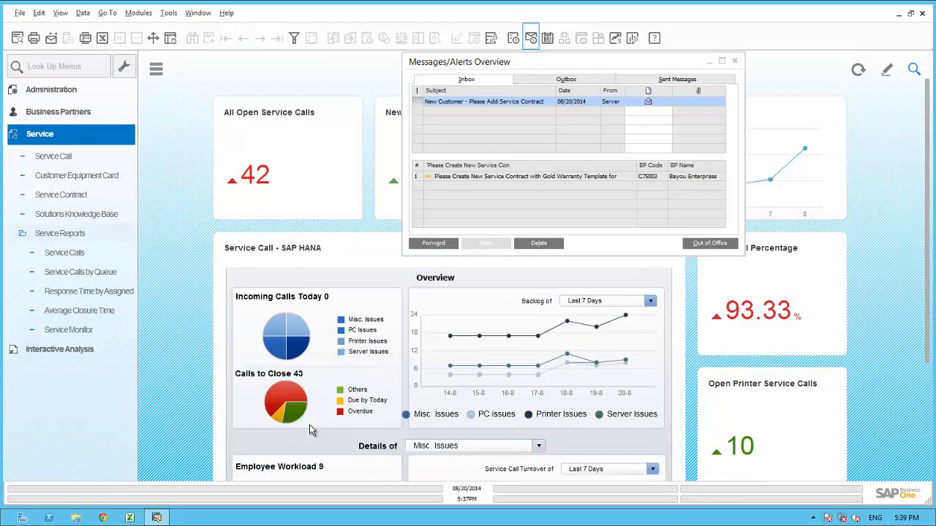
key("Down")
key("Down")
key("Down")
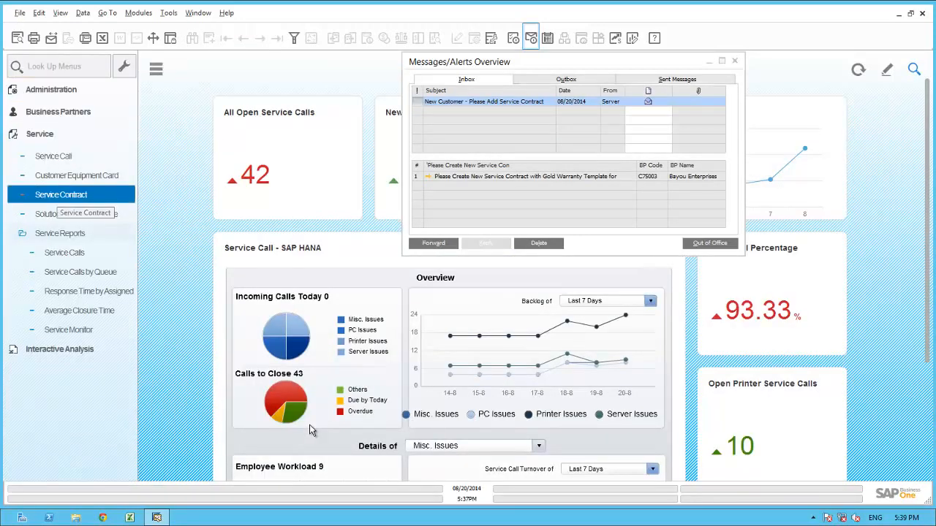
key("Return")
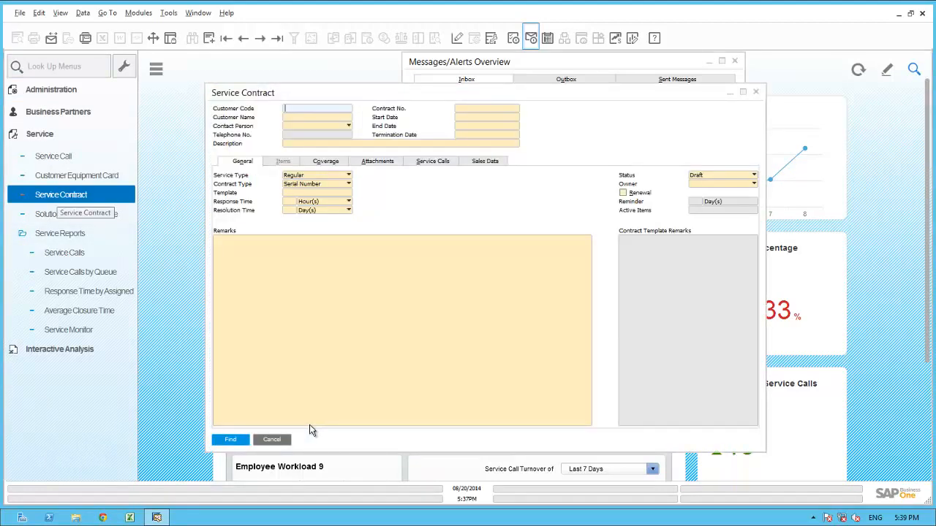
key("ctrl+a")
right_click(314, 120)
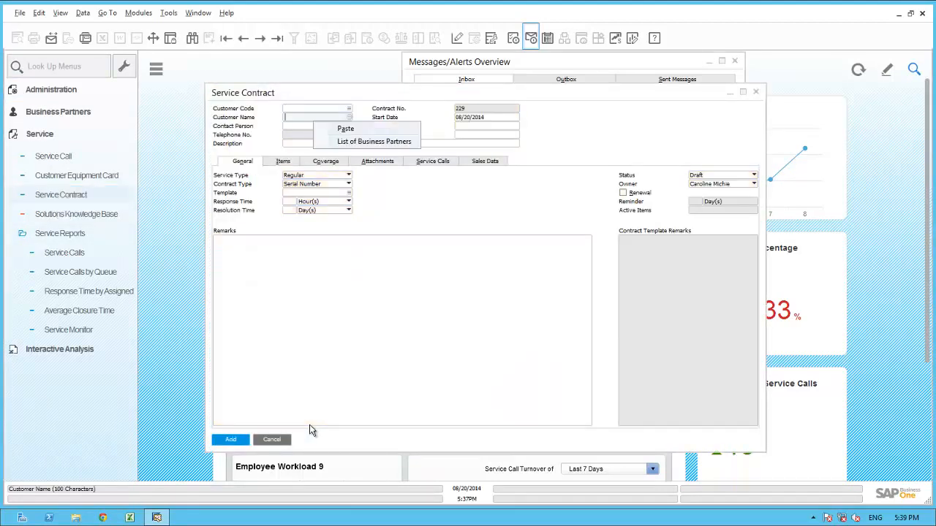
left_click(346, 129)
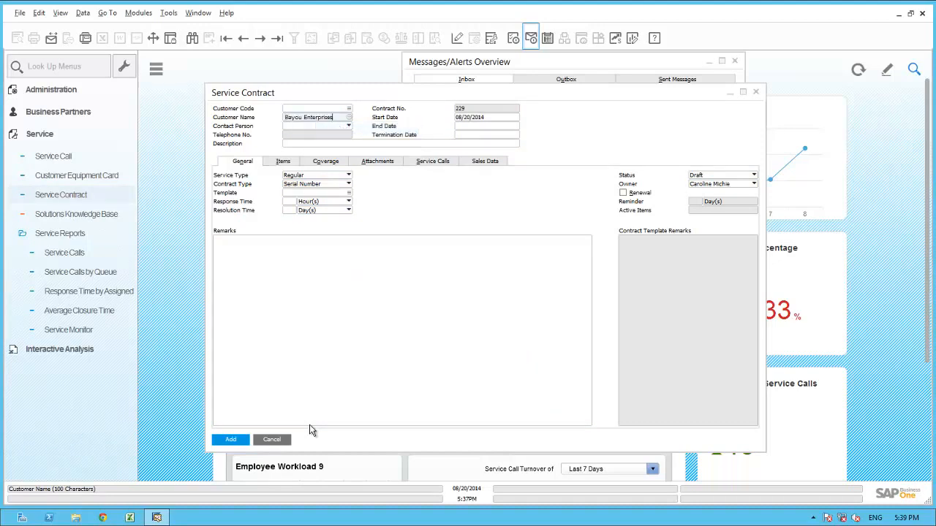
key("Tab")
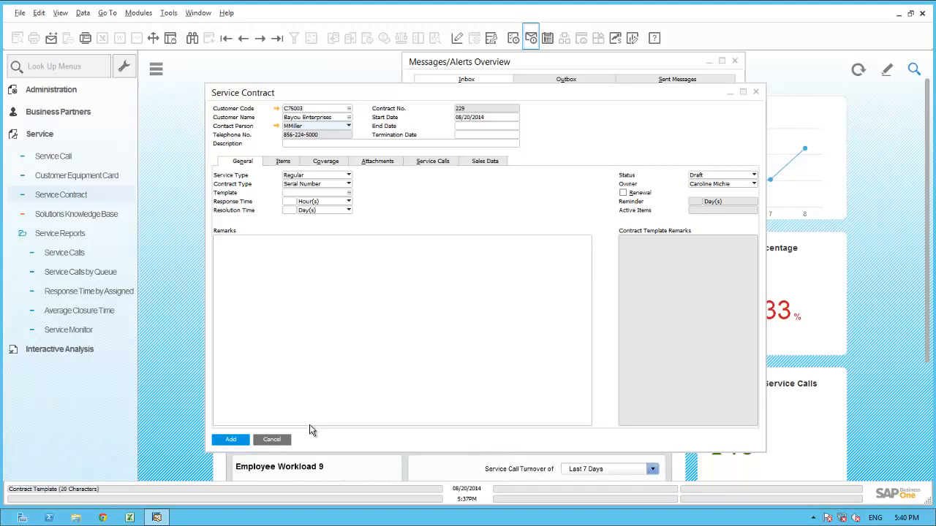
Step: Apply the Gold Customer contract template to the new service contract
left_click(316, 193)
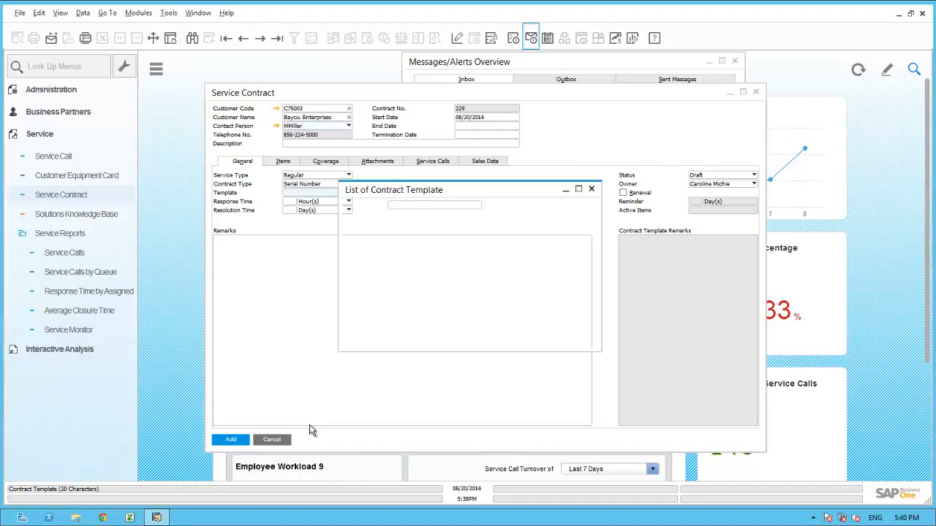
key("Tab")
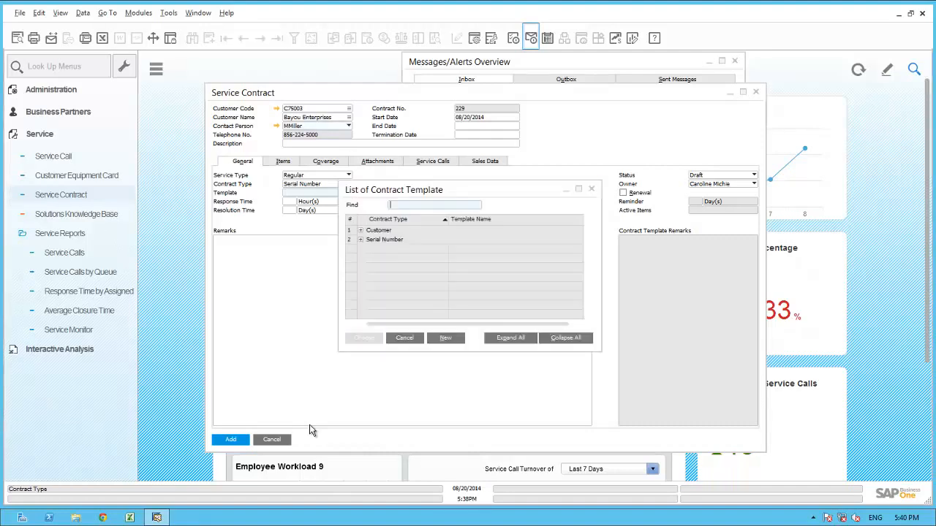
left_click(360, 230)
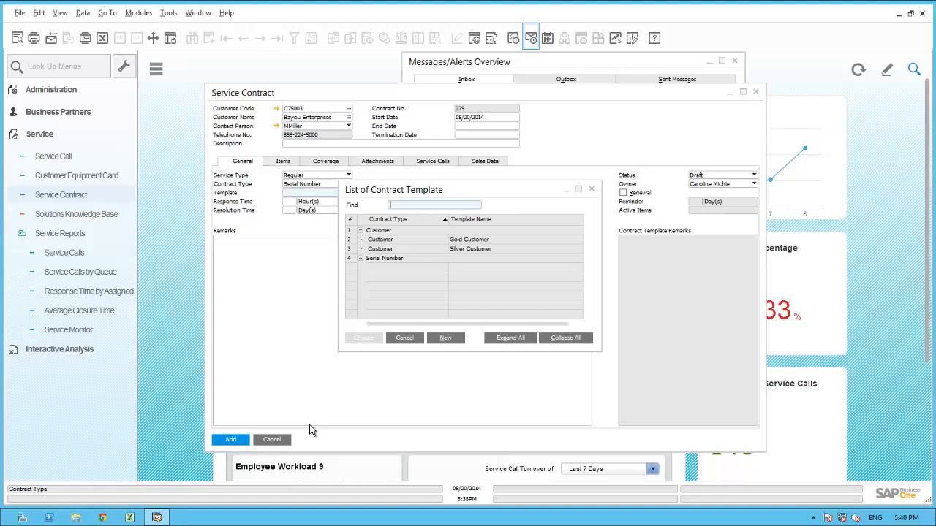
left_click(470, 240)
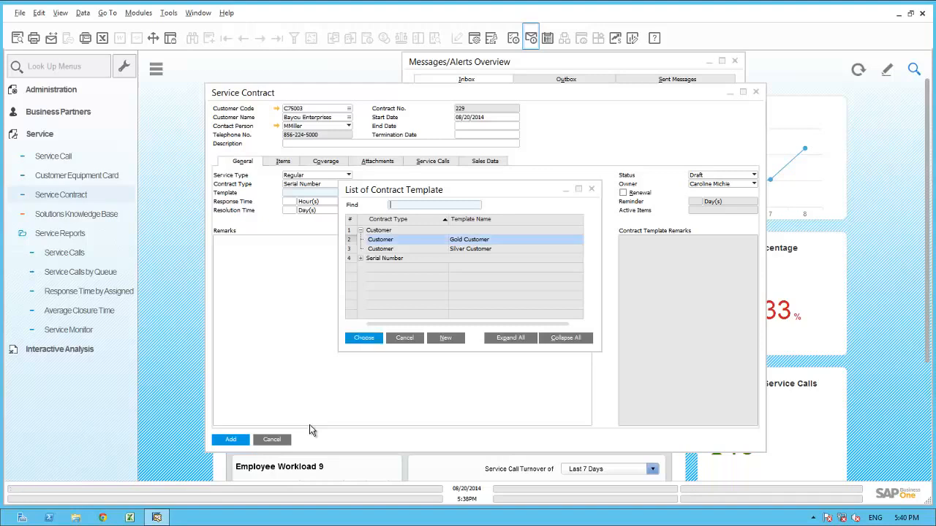
key("Return")
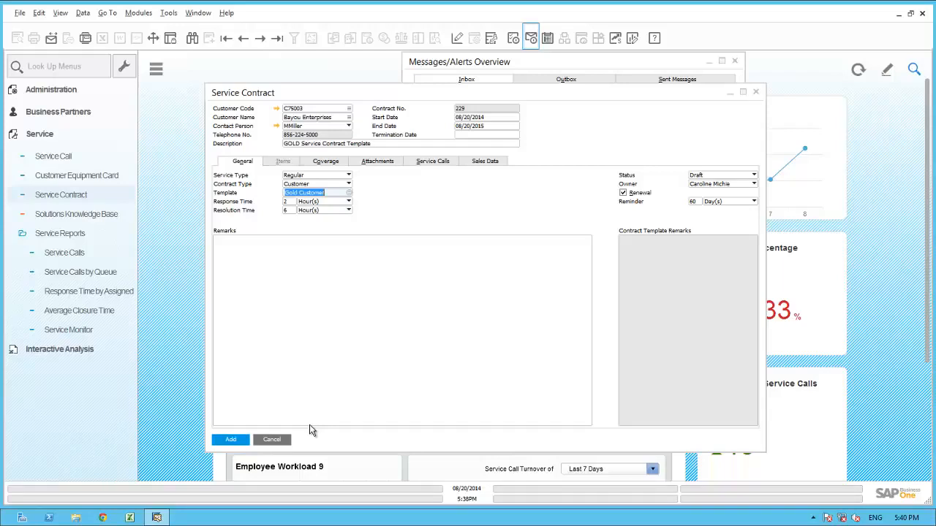
Step: Review the contract's coverage terms, set its status to Approved and add the contract
key("alt+c")
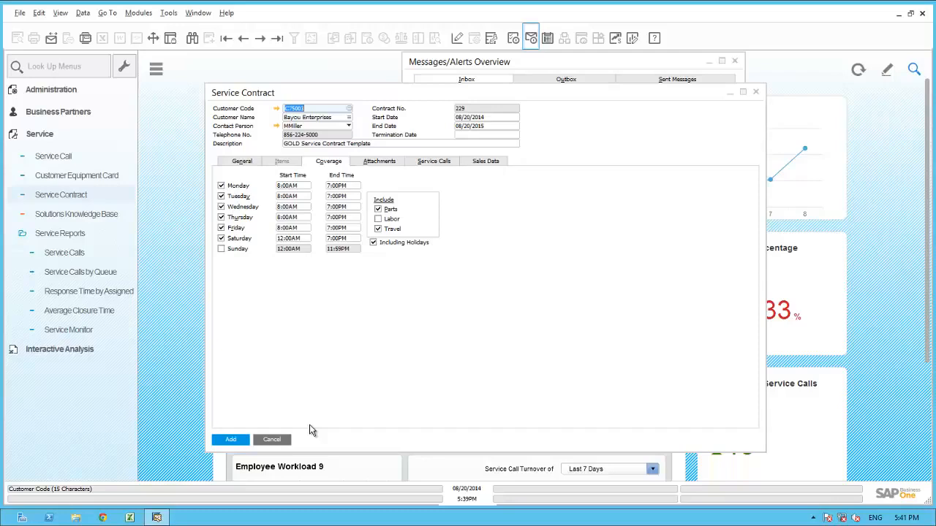
key("alt+g")
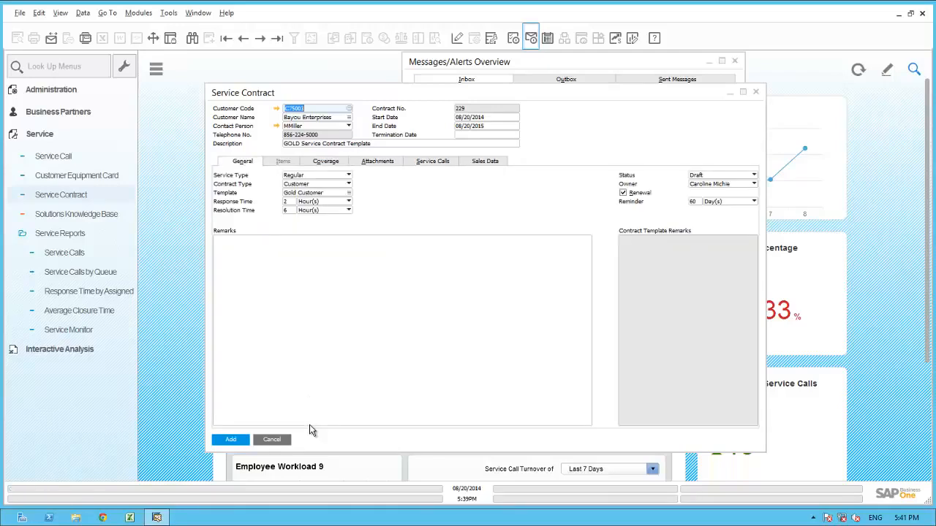
left_click(754, 174)
key("Up")
key("Up")
key("Return")
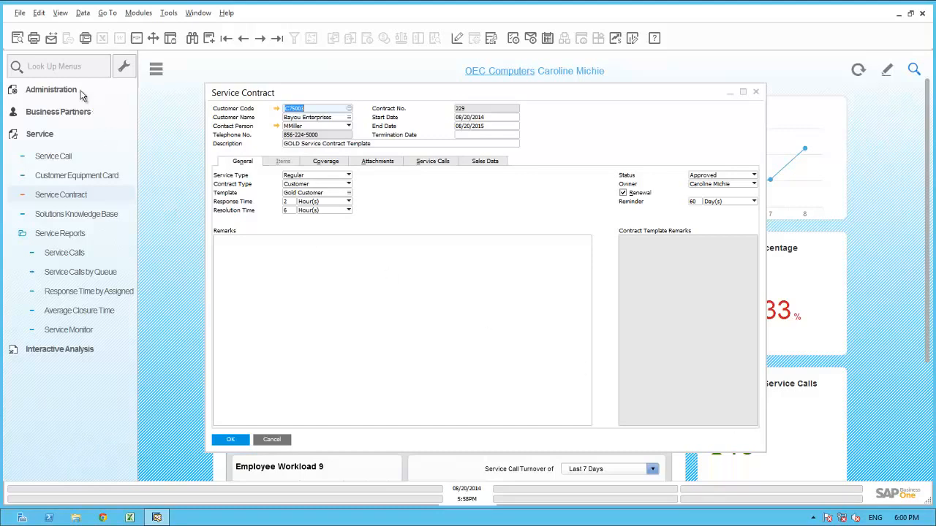
Step: Create a message from the service contract and add the Bayou Enterprises contact person as an e-mail recipient
left_click(52, 38)
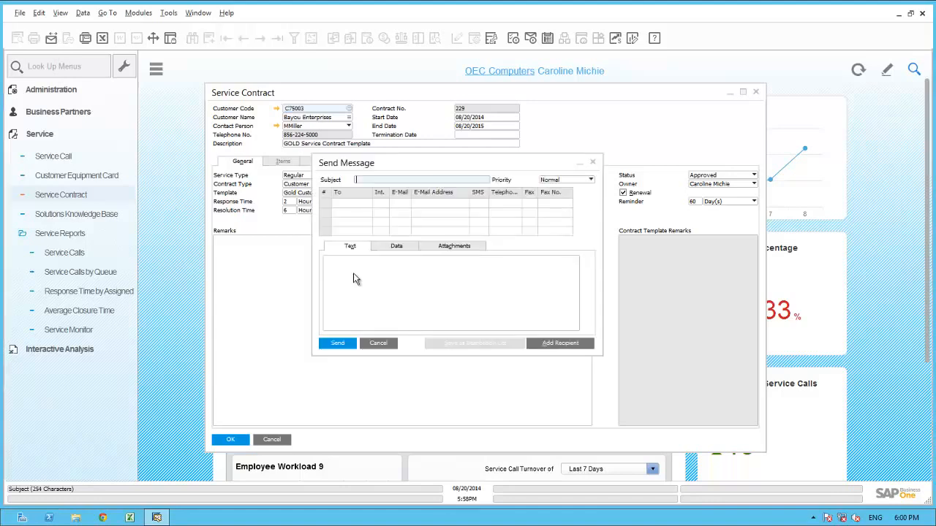
left_click(560, 343)
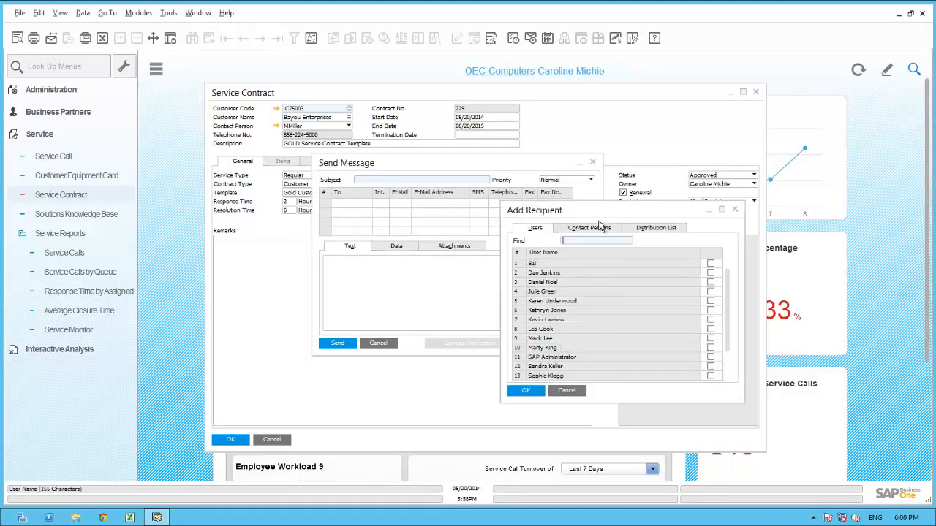
left_click(598, 232)
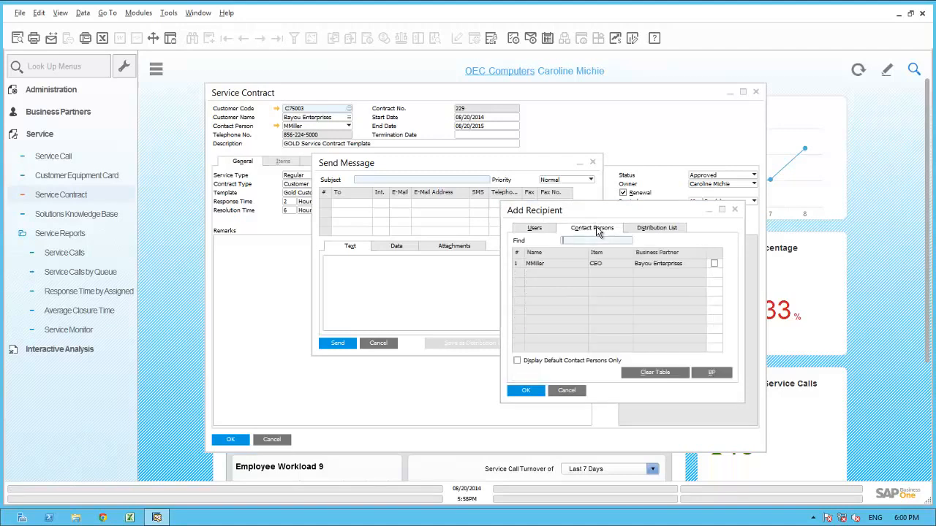
left_click(714, 265)
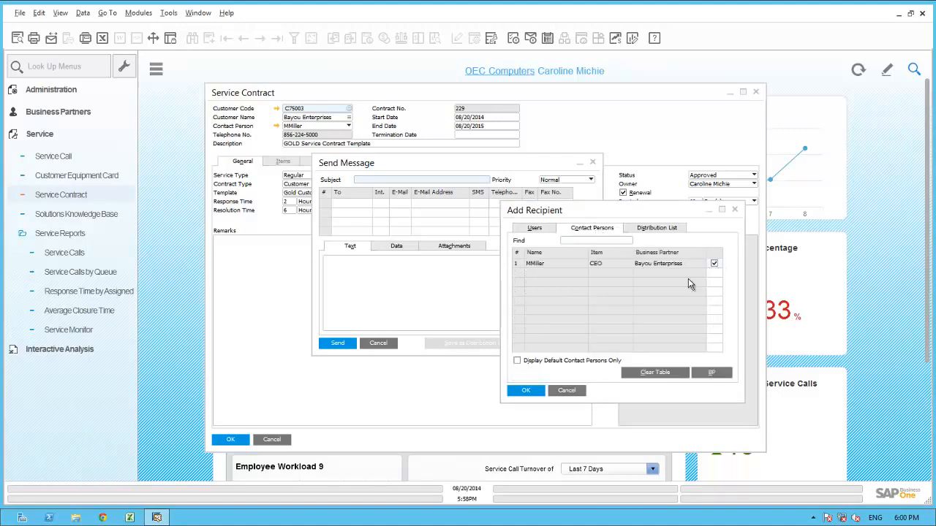
left_click(526, 390)
left_click(400, 204)
Step: Set the message subject to "Copy of your New Service Contract"
left_click(393, 179)
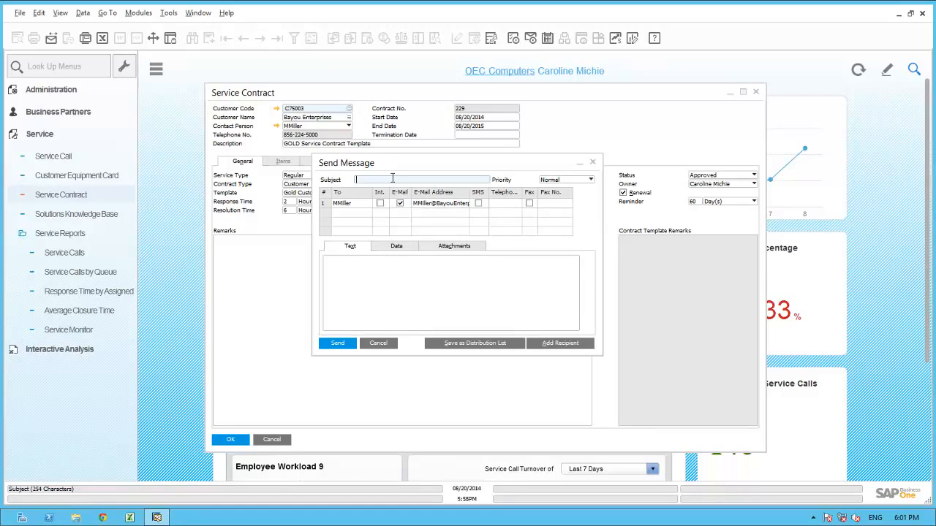
type("Copy of your New Service Contract")
Step: Address the contact, write "Here is a copy of you Service Contract with OEC Computers. Please let me know if you have any questions" and sign with "Thanks"
left_click(404, 271)
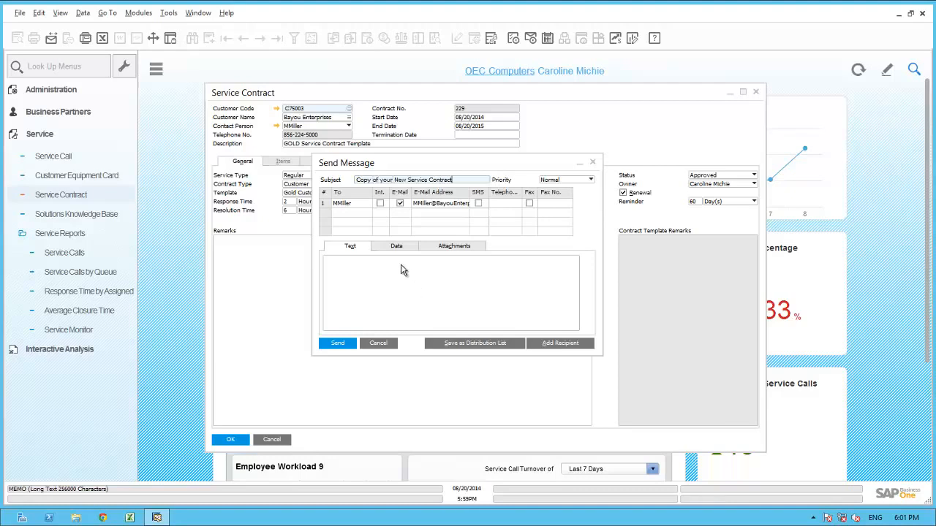
left_click(400, 265)
type("Mike")
key("Return")
type("Here is a copy of you Service Contract with OEC Computers.  Please let me know if you have any questions")
key("Return")
key("Return")
type("Thanks")
key("Return")
type("Caroline")
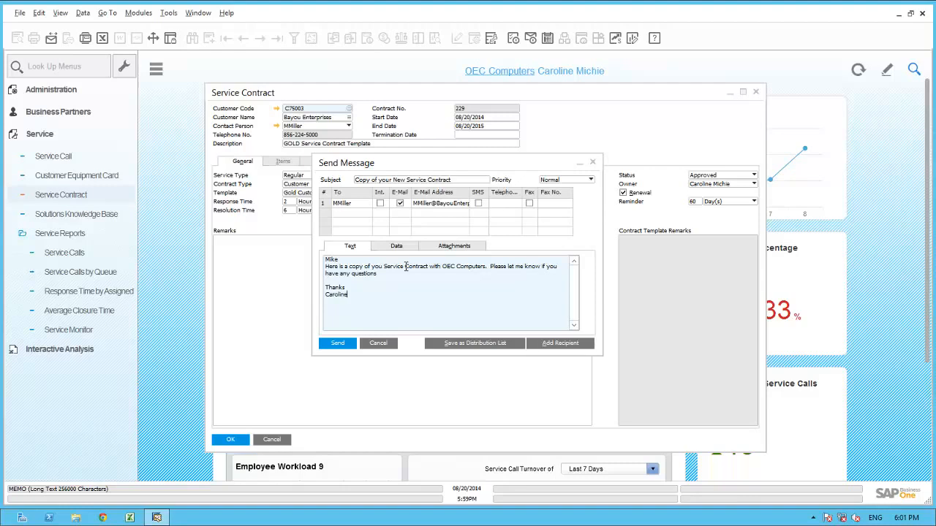
Step: Send the message to the customer contact and close the service contract
left_click(341, 344)
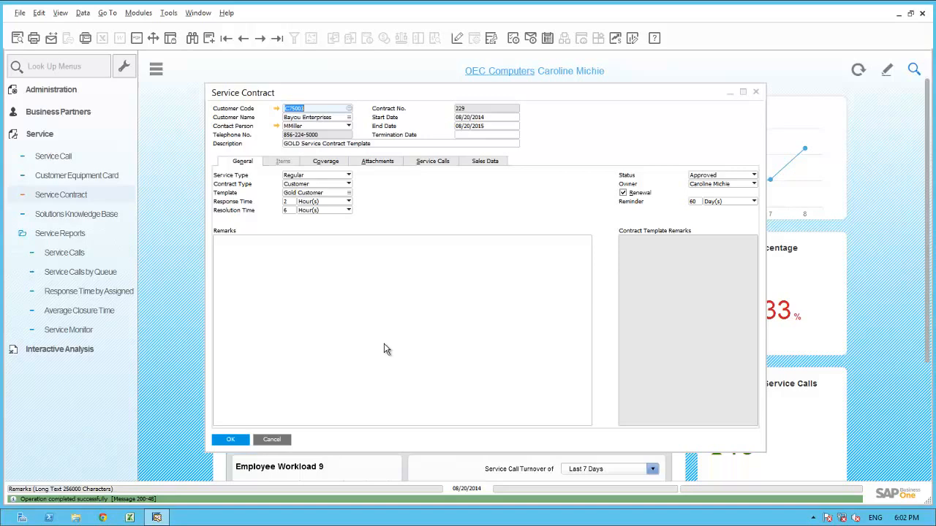
left_click(231, 439)
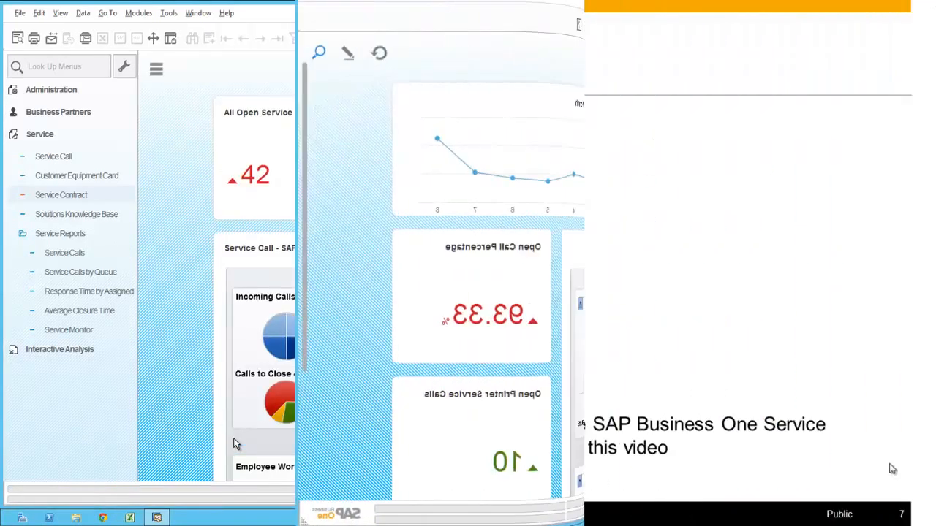